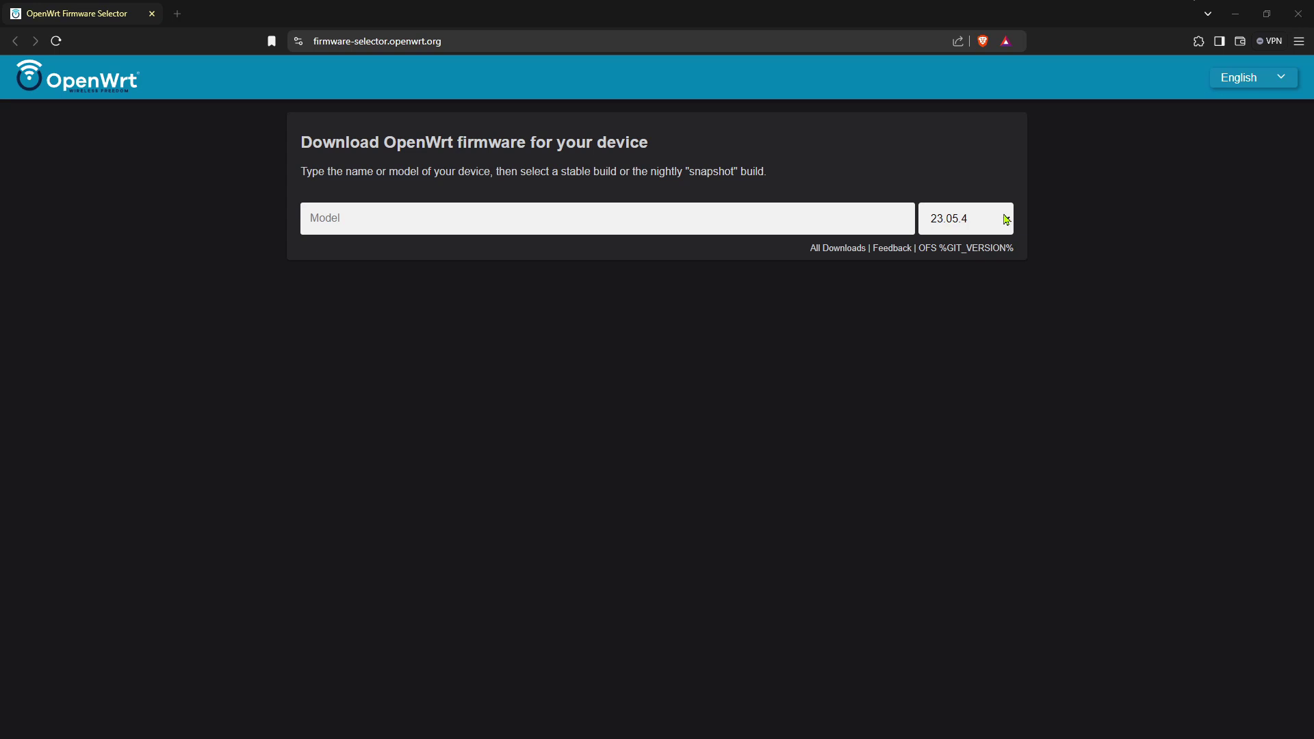
# - Open the release version dropdown beside the Model field in the OpenWrt Firmware Selector
pyautogui.click(1007, 219)
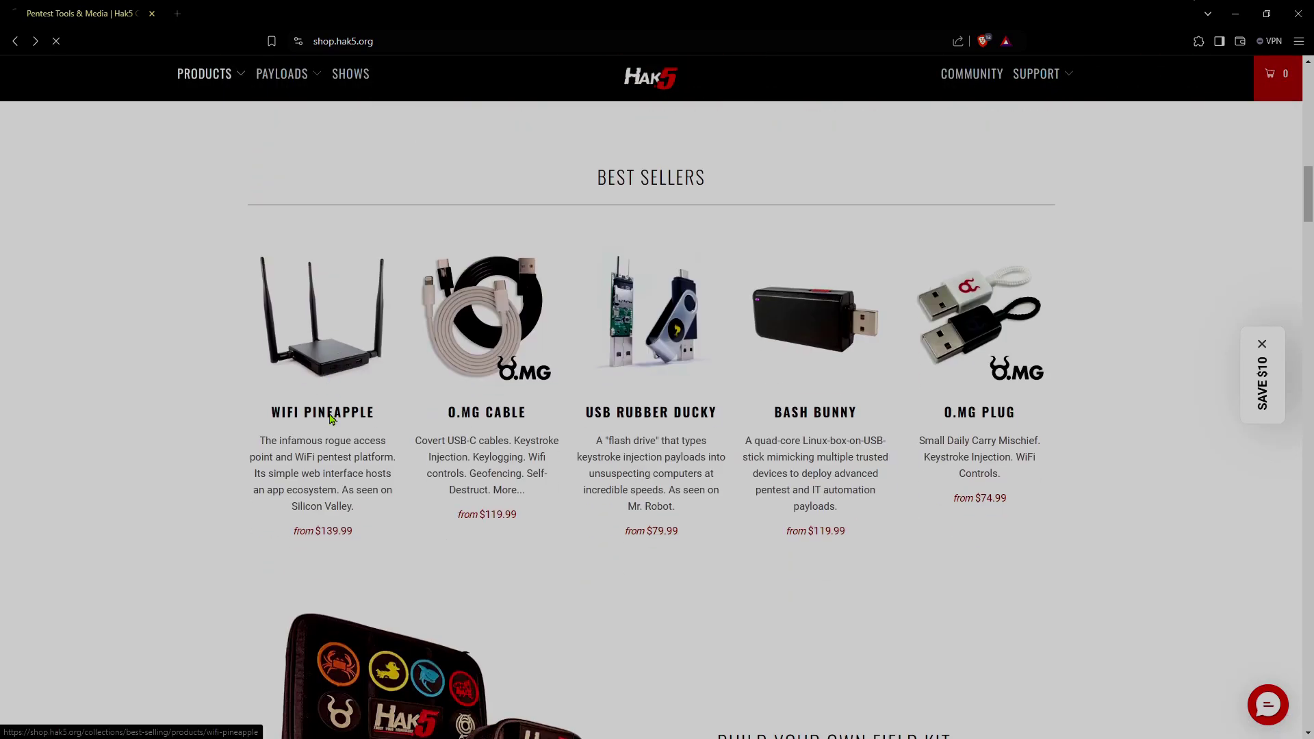
# - Open the WiFi Pineapple from Best Sellers and scroll through its description and accessories
pyautogui.click(331, 419)
pyautogui.scroll(-15, 330, 418)
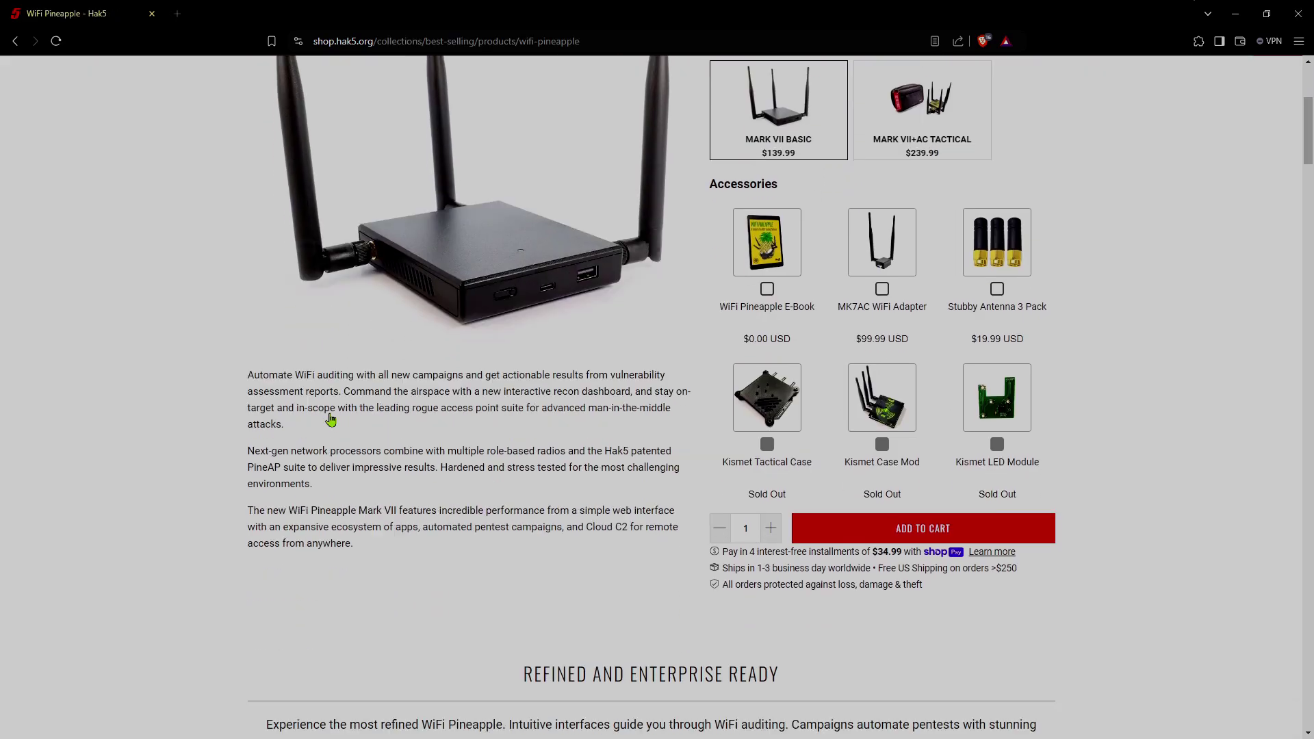
pyautogui.scroll(-10, 331, 419)
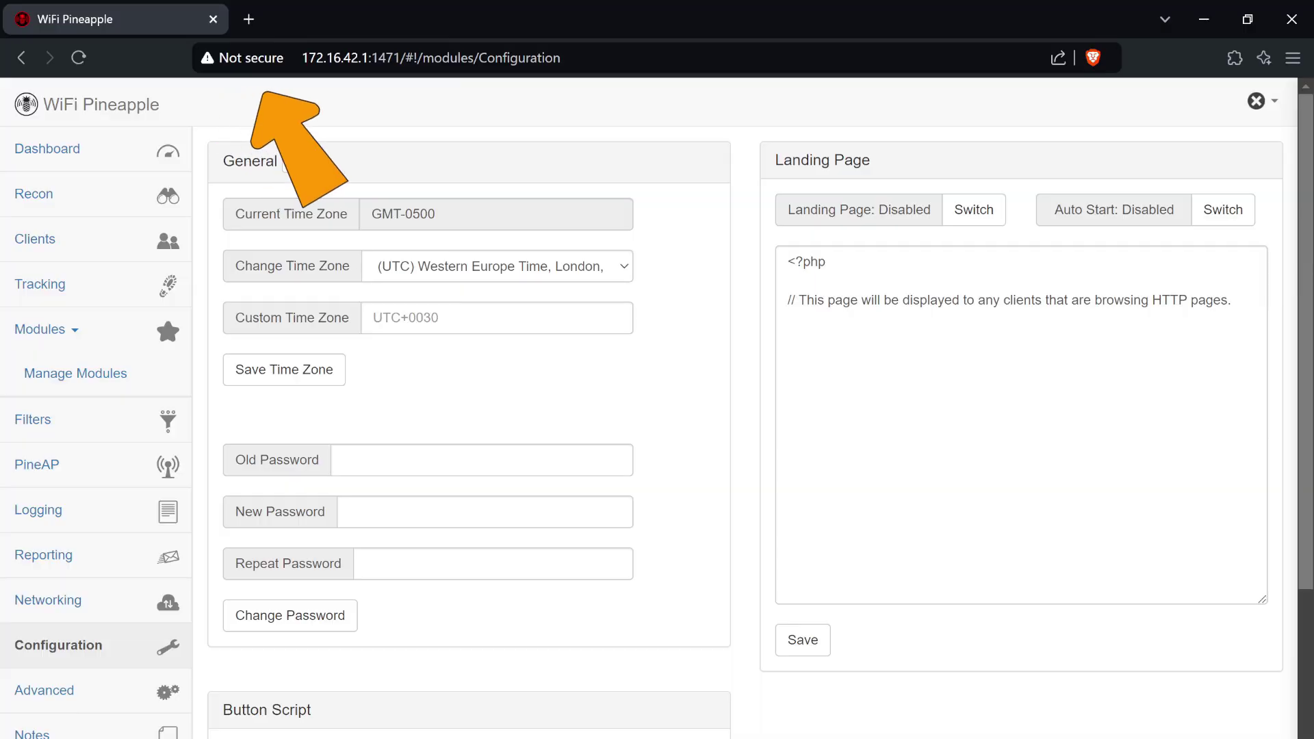
pyautogui.scroll(-4, 657, 404)
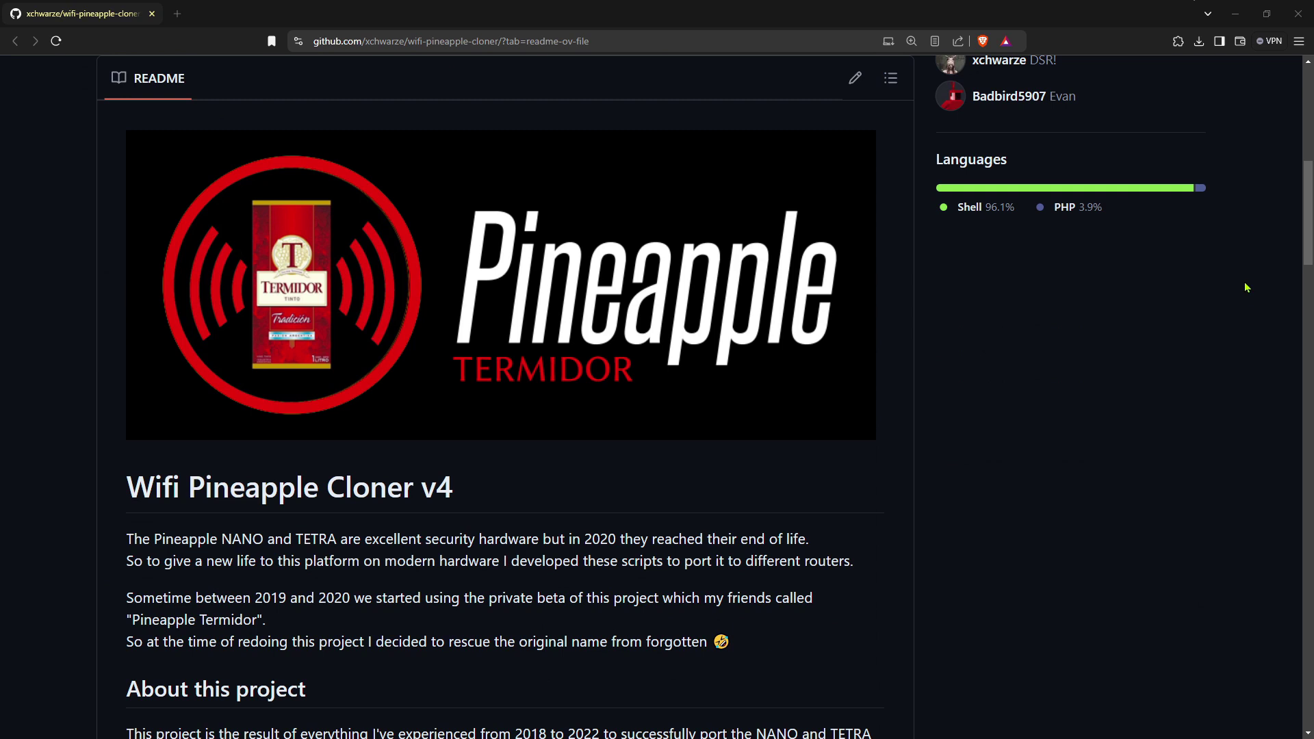
# - Scroll the README and the wifi-pineapple-cloner-builds project down to the MIPSEL device table
pyautogui.scroll(-10, 1247, 287)
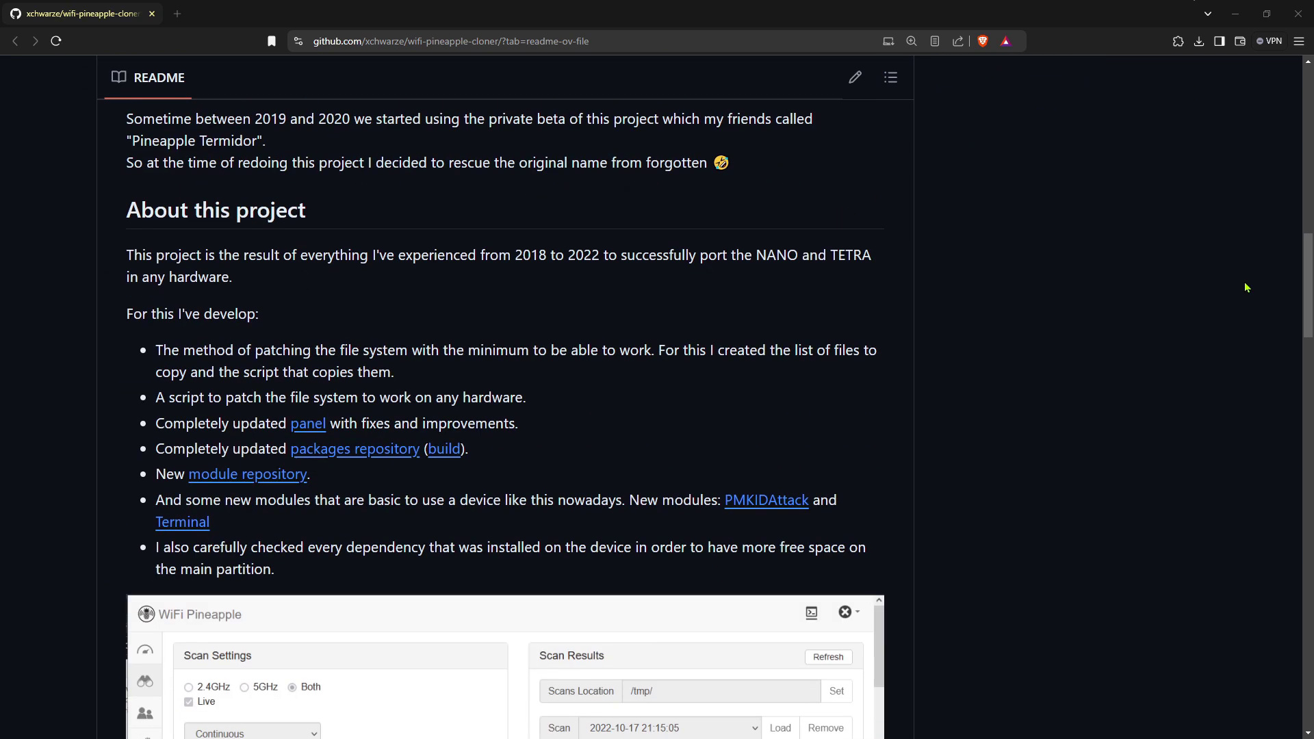
pyautogui.scroll(-10, 1246, 287)
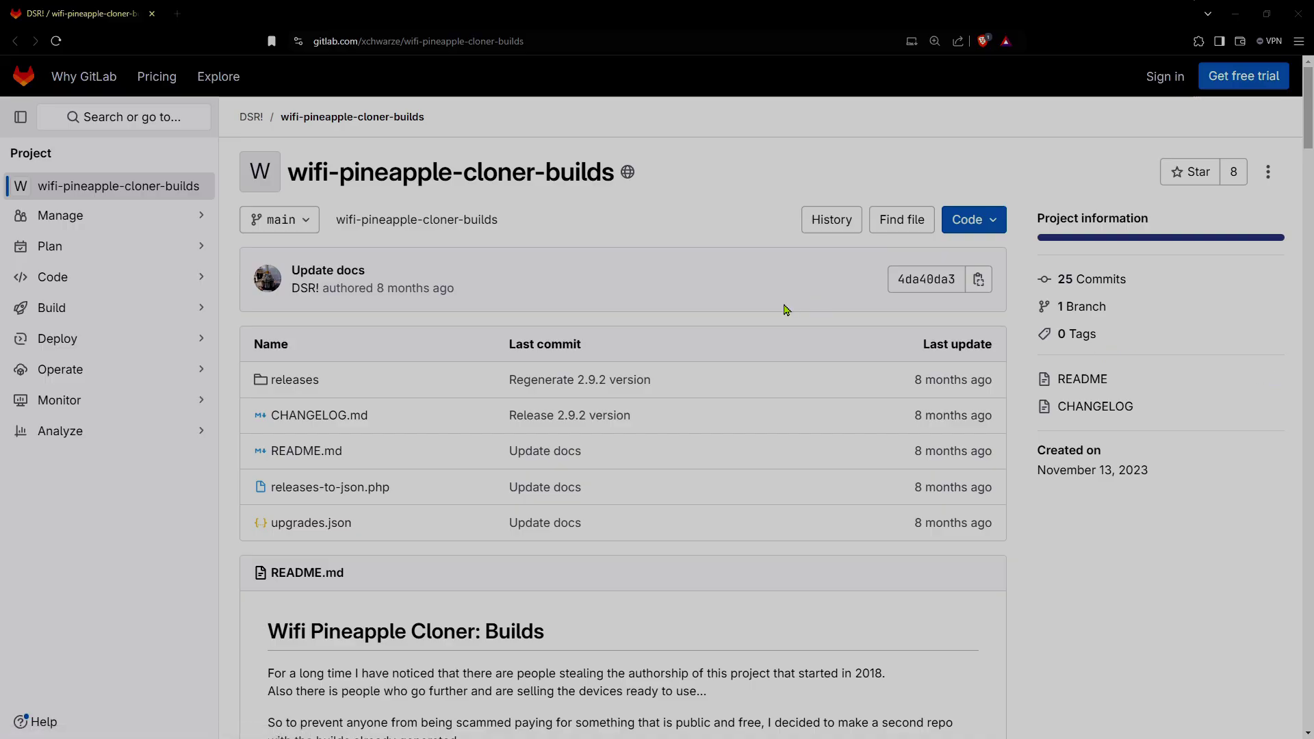
pyautogui.scroll(-10, 783, 310)
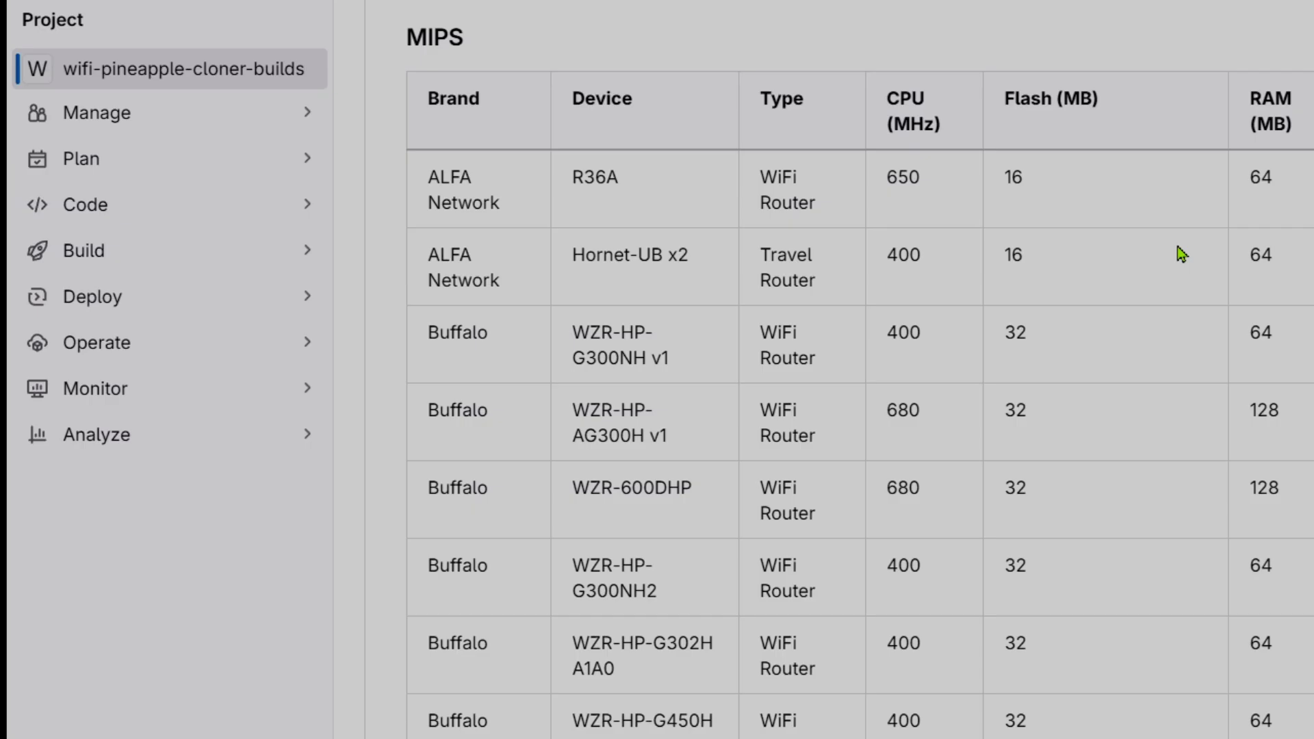
pyautogui.scroll(-15, 1182, 253)
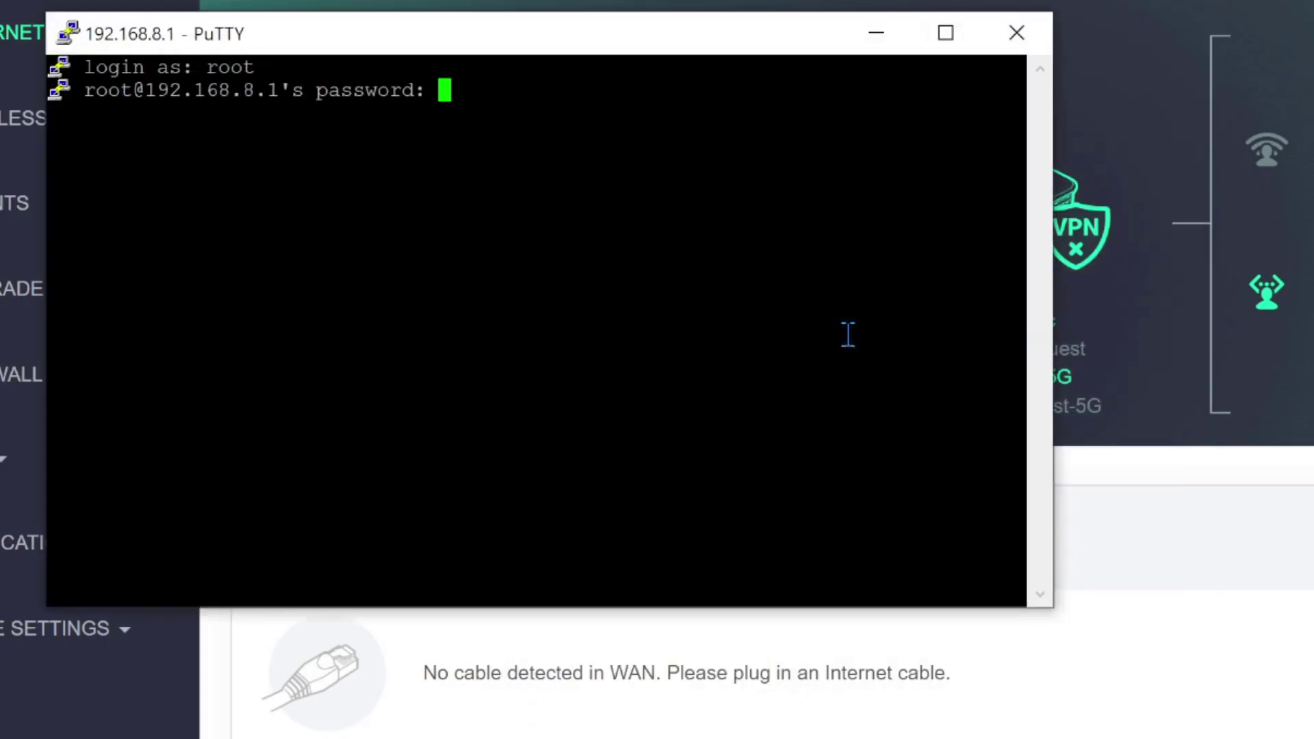
pyautogui.press('Return')
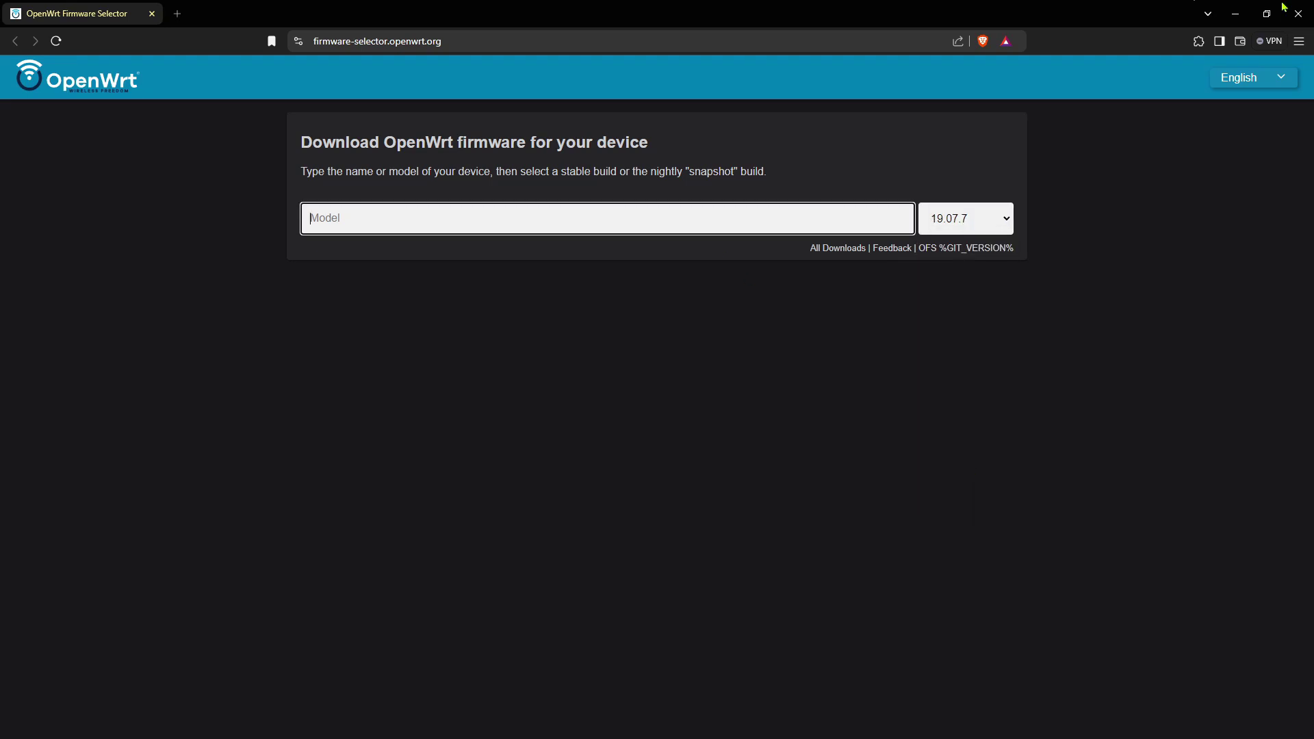
# - Find the GL-iNet GL-MT300N-V2 by typing 'mt300' and download its sysupgrade image
pyautogui.write('mt300')
pyautogui.click(342, 305)
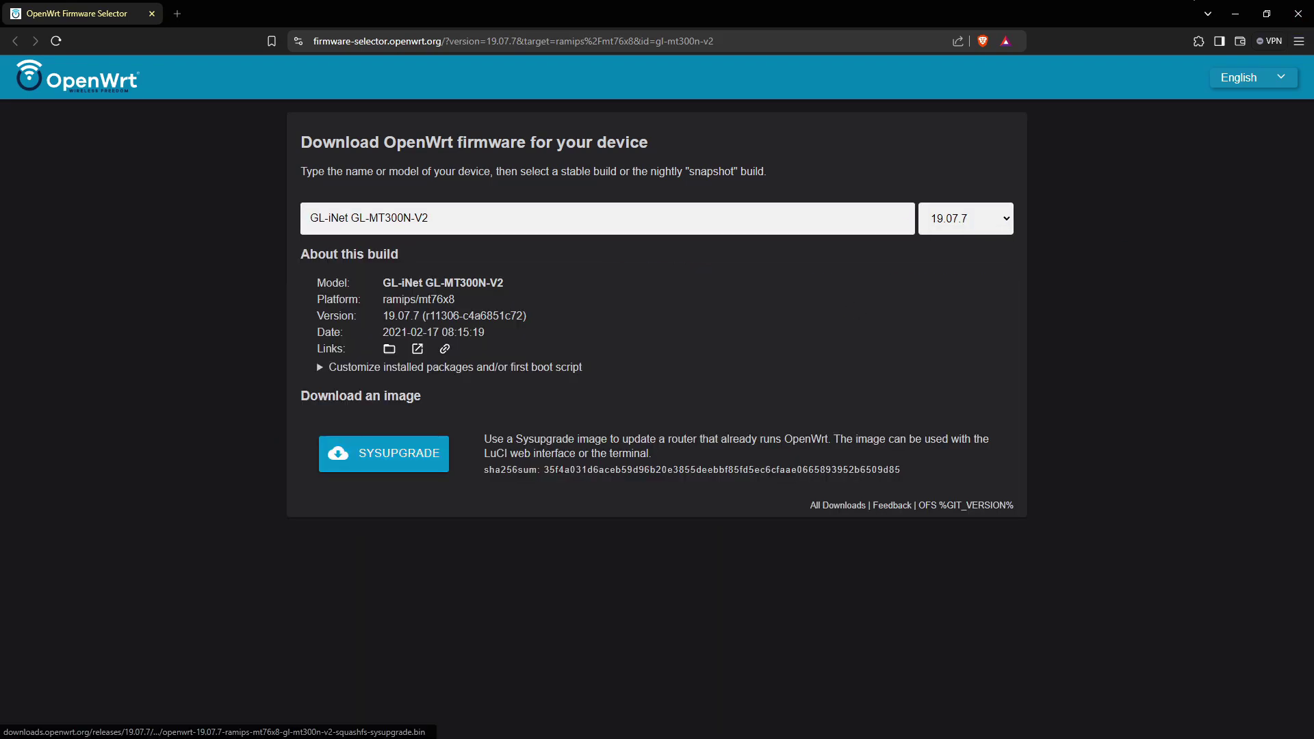
pyautogui.click(384, 453)
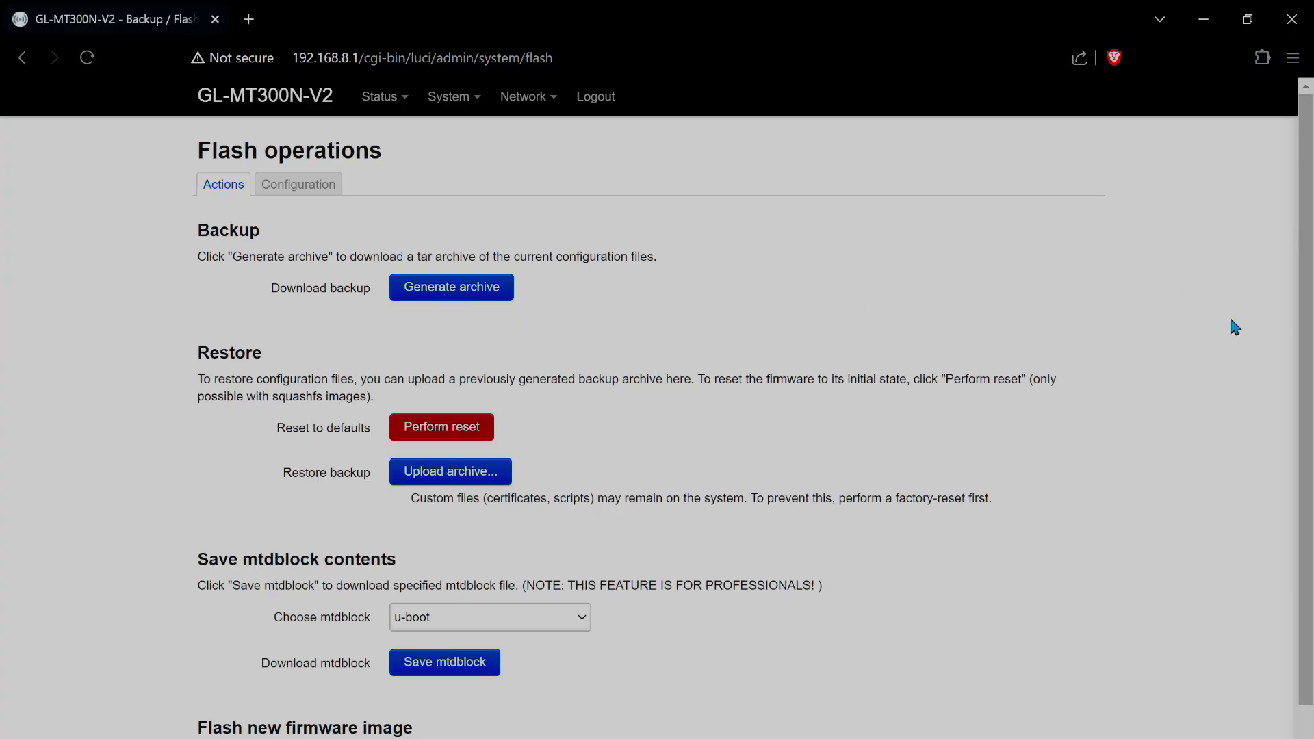
# - On the LuCI Backup/Flash page, start flashing a new image and browse for the firmware file
pyautogui.moveTo(1308, 318); pyautogui.dragTo(1309, 499)
pyautogui.click(490, 694)
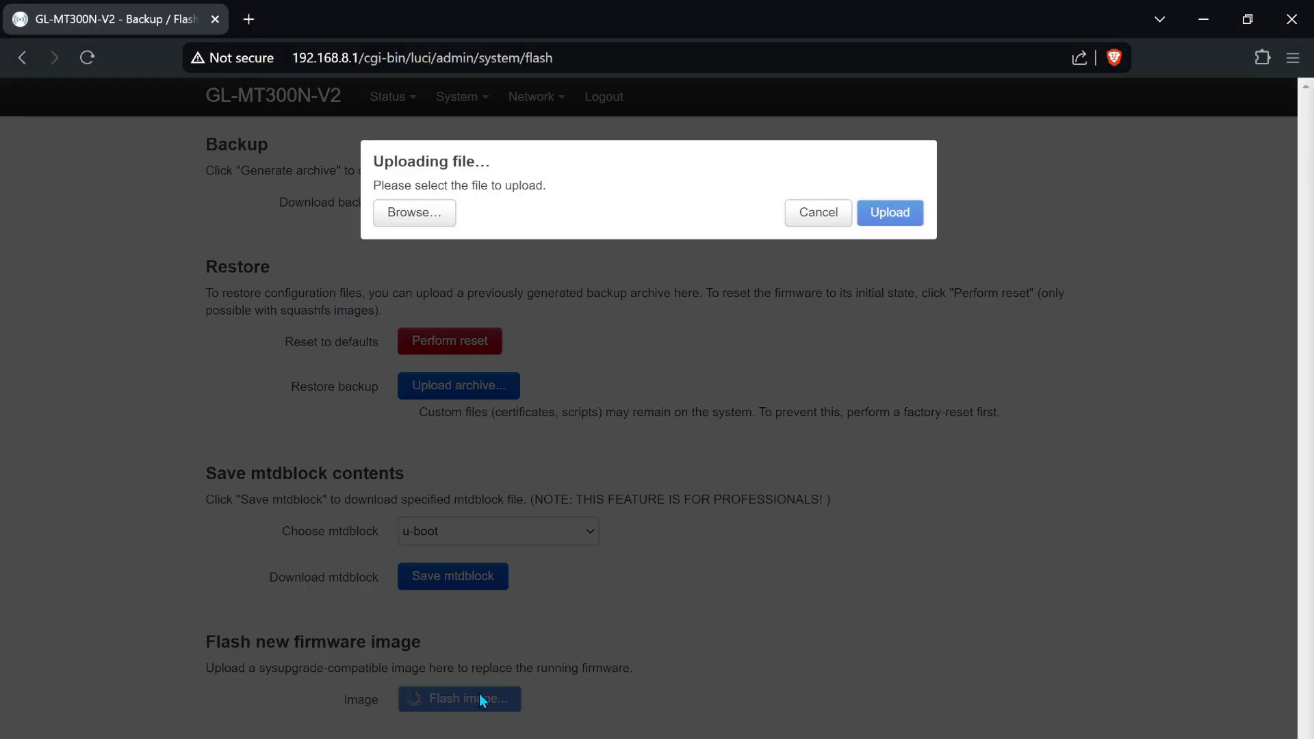
pyautogui.click(413, 214)
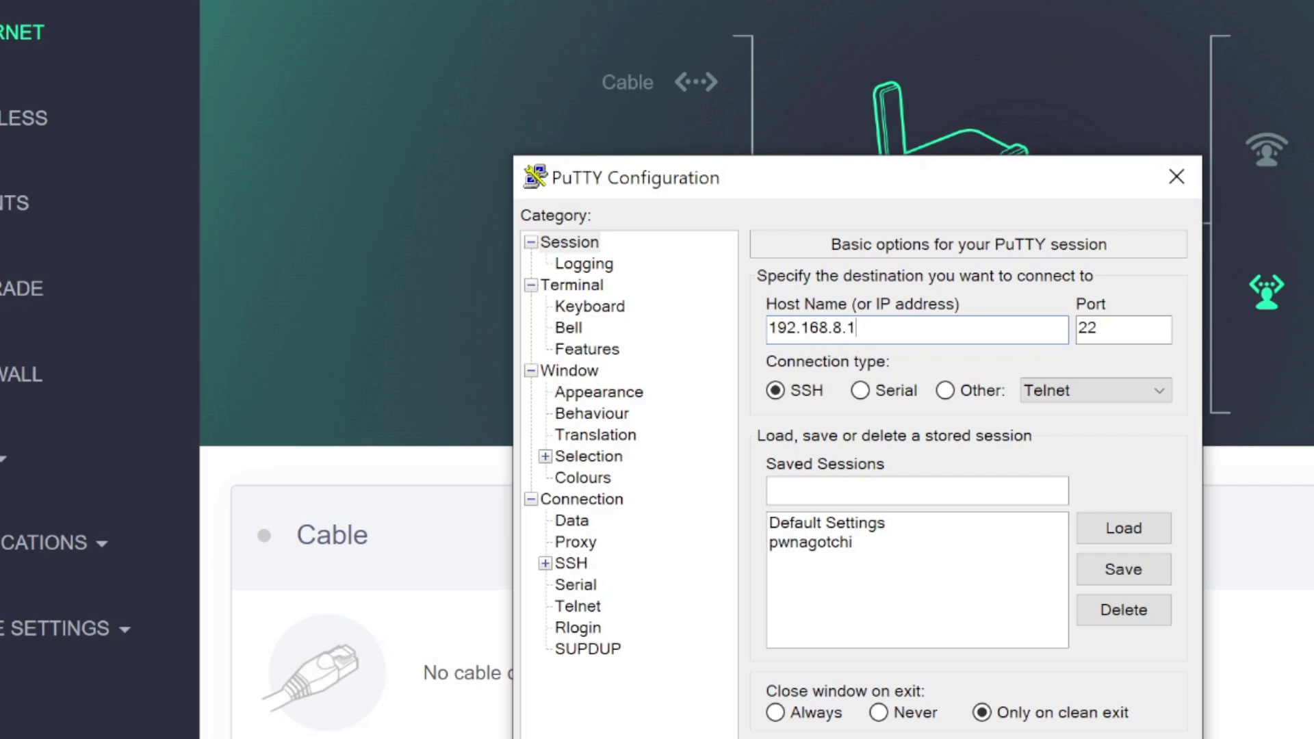
pyautogui.press('Return')
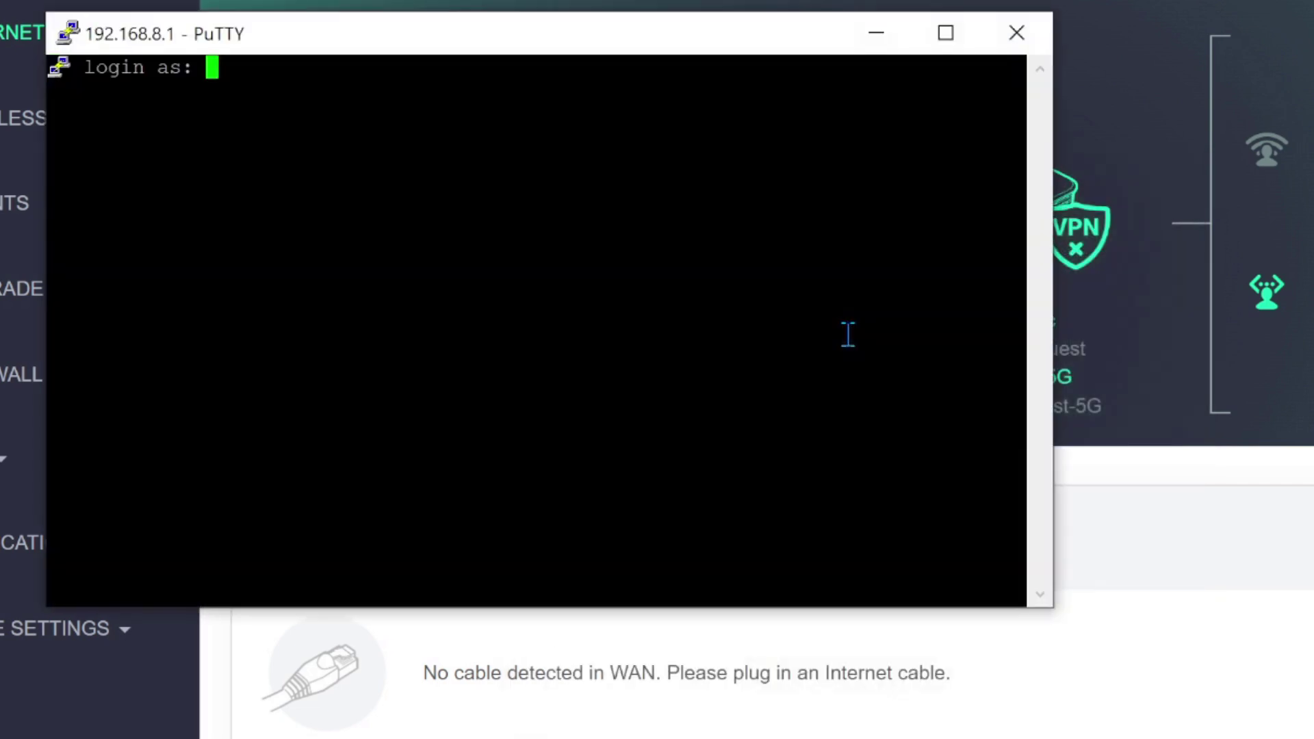
pyautogui.press('Return')
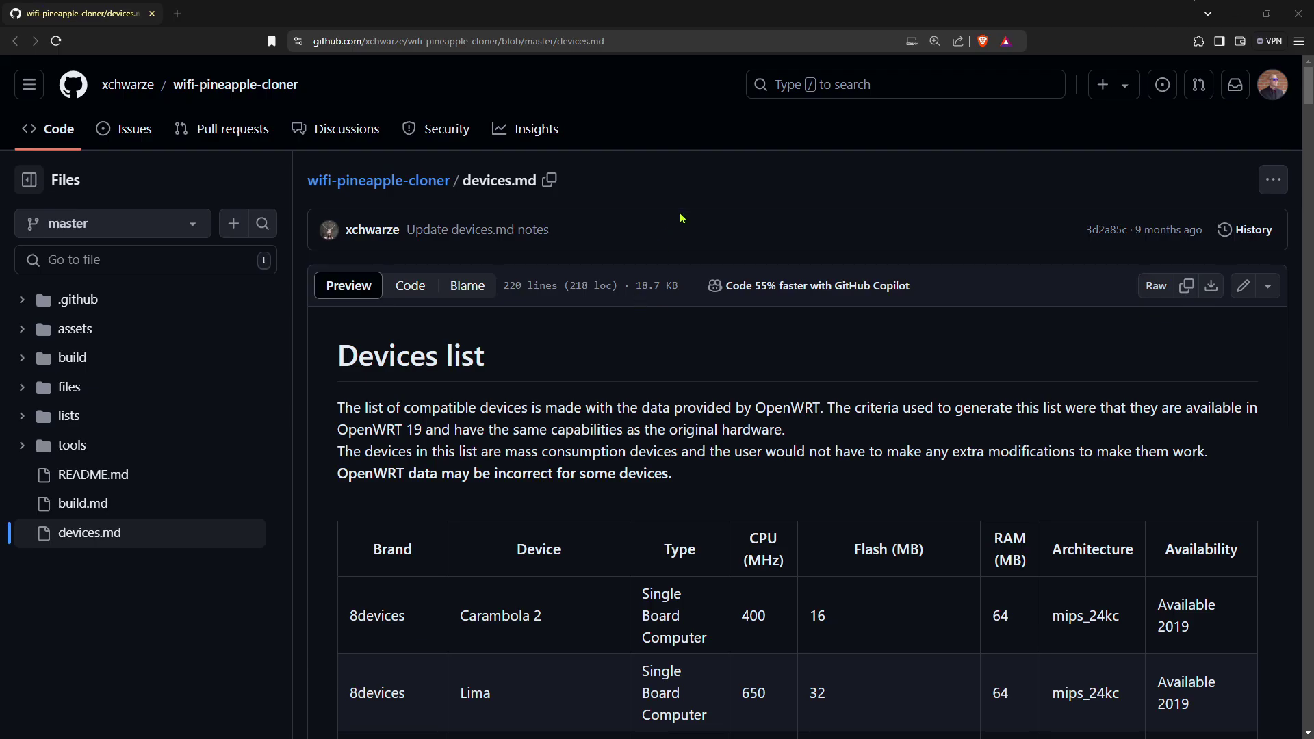
# - Scroll devices.md and the builds README down to the install steps and Recommended setup
pyautogui.scroll(-8, 681, 218)
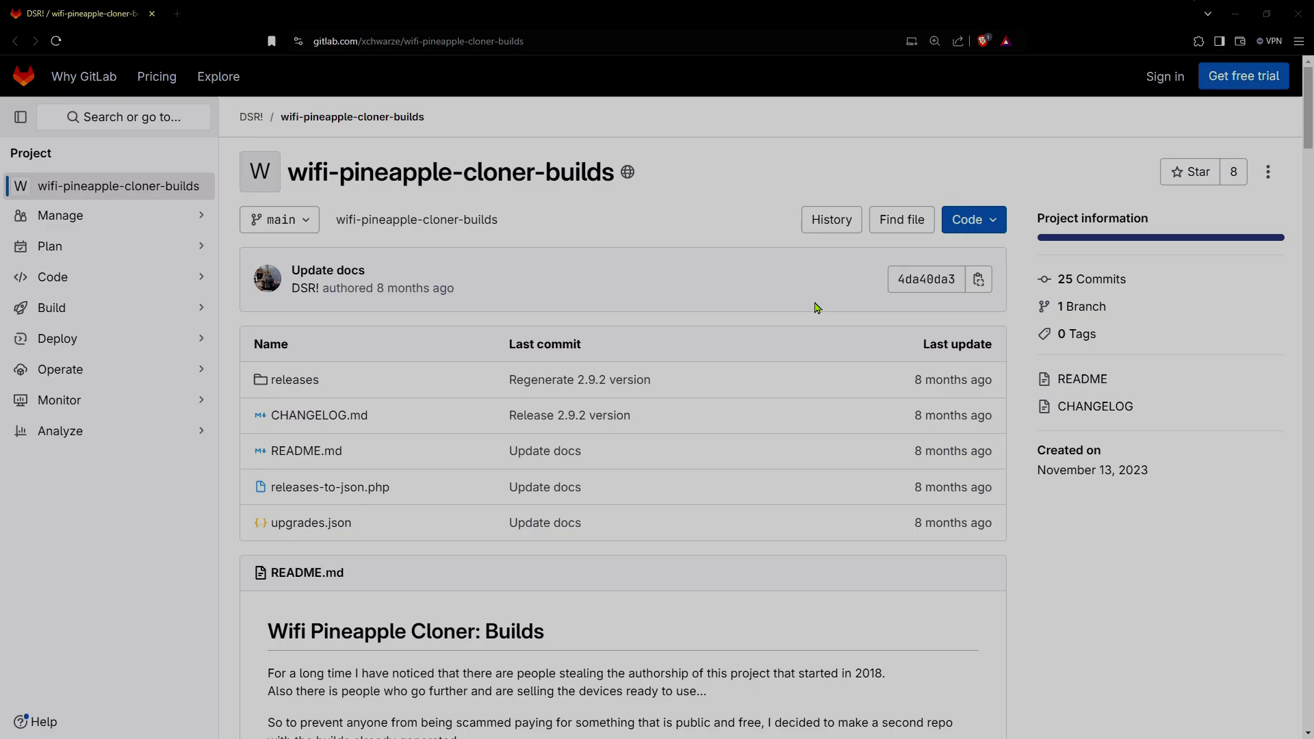
pyautogui.scroll(-6, 785, 309)
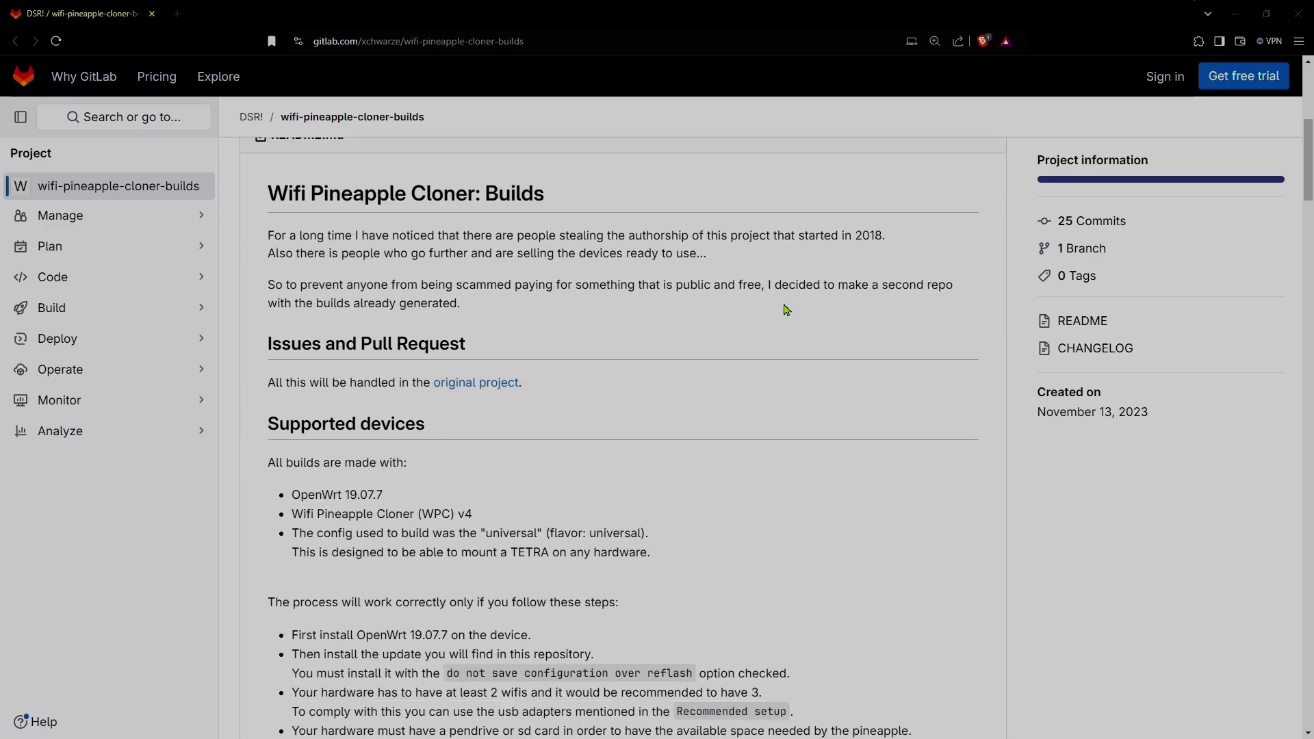
pyautogui.scroll(-6, 786, 309)
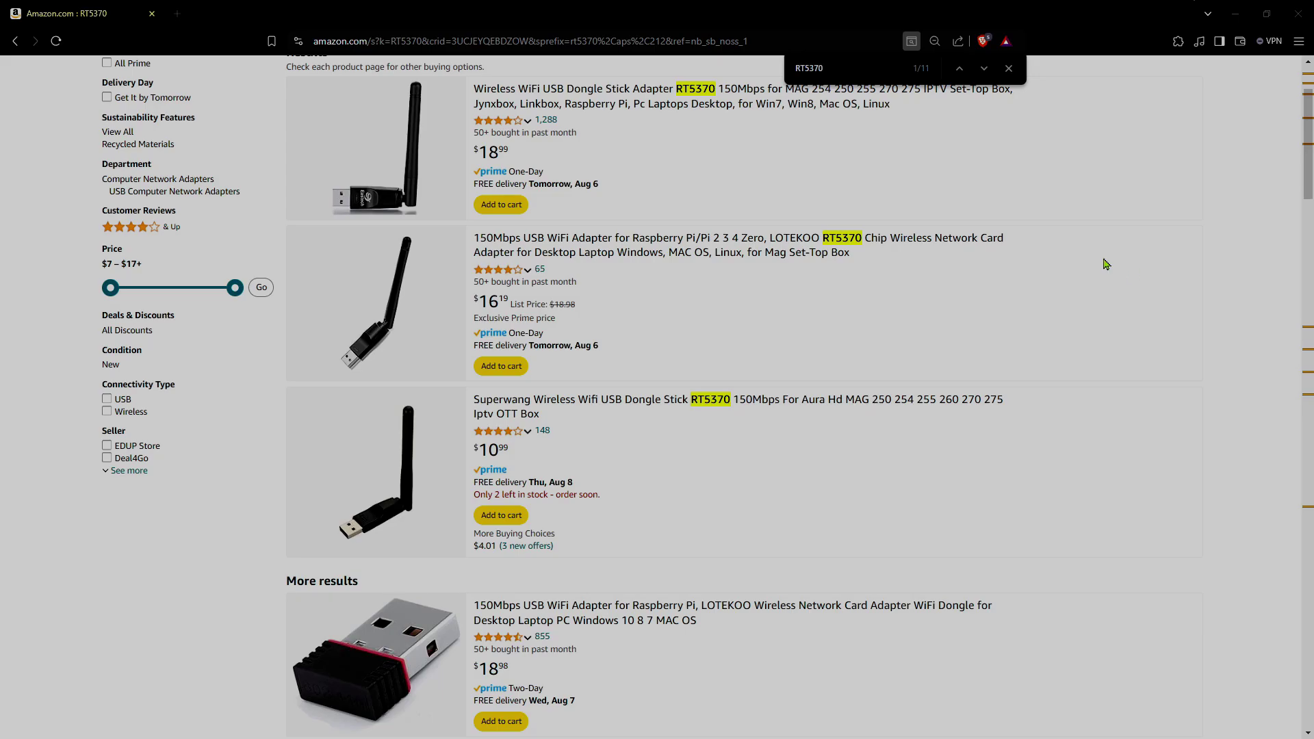
# - Scroll through the Vrllinking USB 2-port hub listing and the RT5370 adapter results
pyautogui.scroll(-5, 1107, 265)
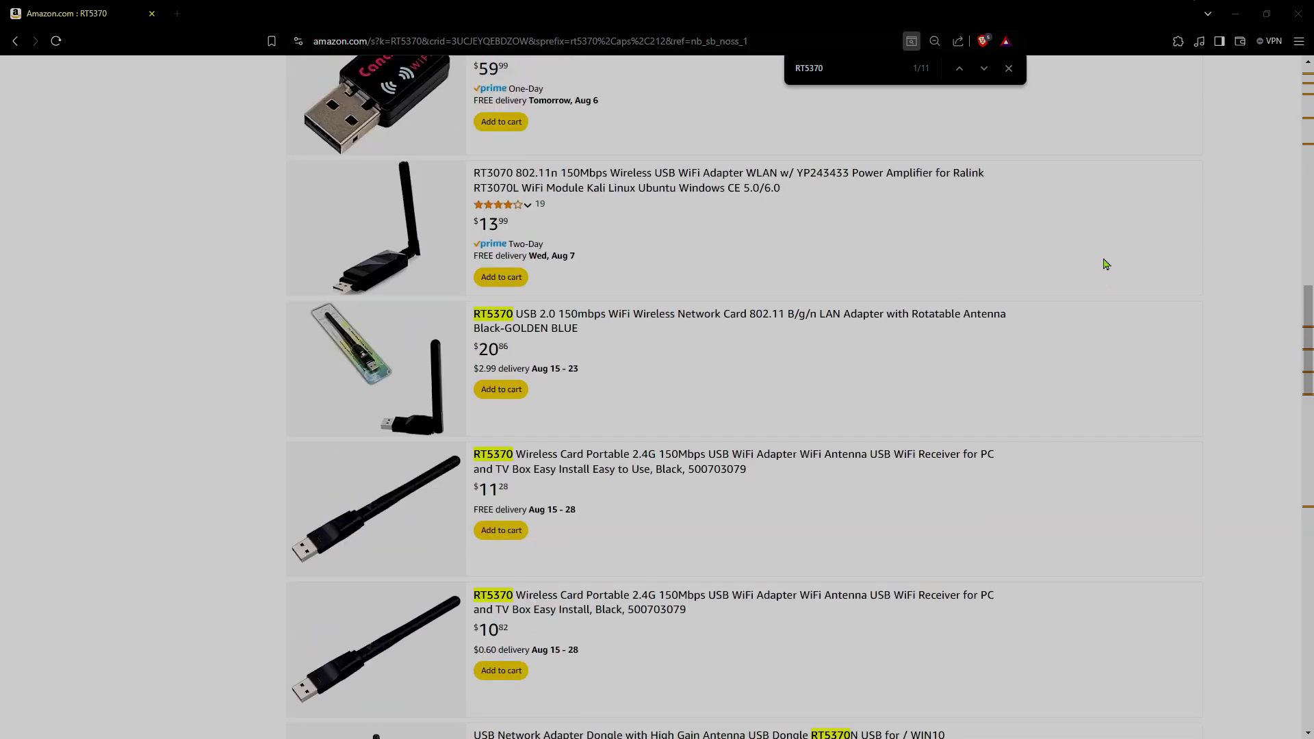
pyautogui.scroll(-5, 1107, 264)
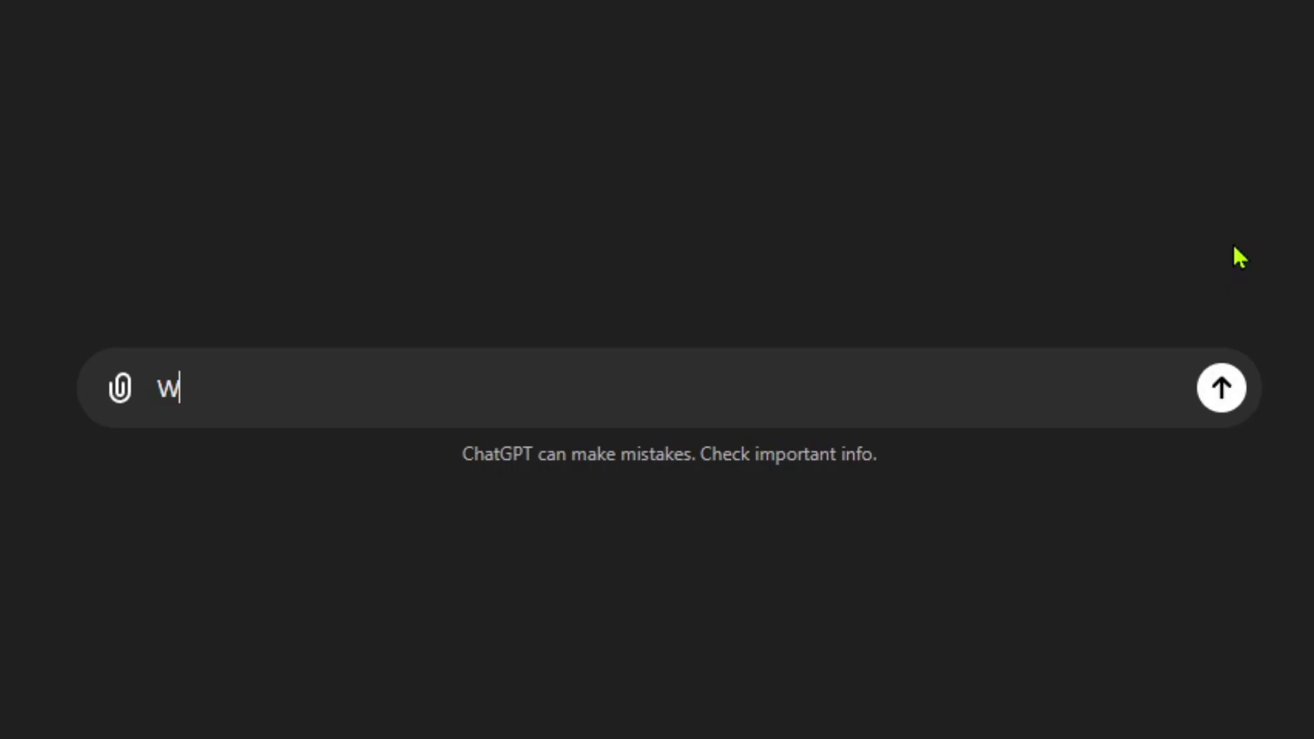
# - Send ChatGPT the question 'WTF is a TF card?'
pyautogui.write('card?')
pyautogui.press('Return')
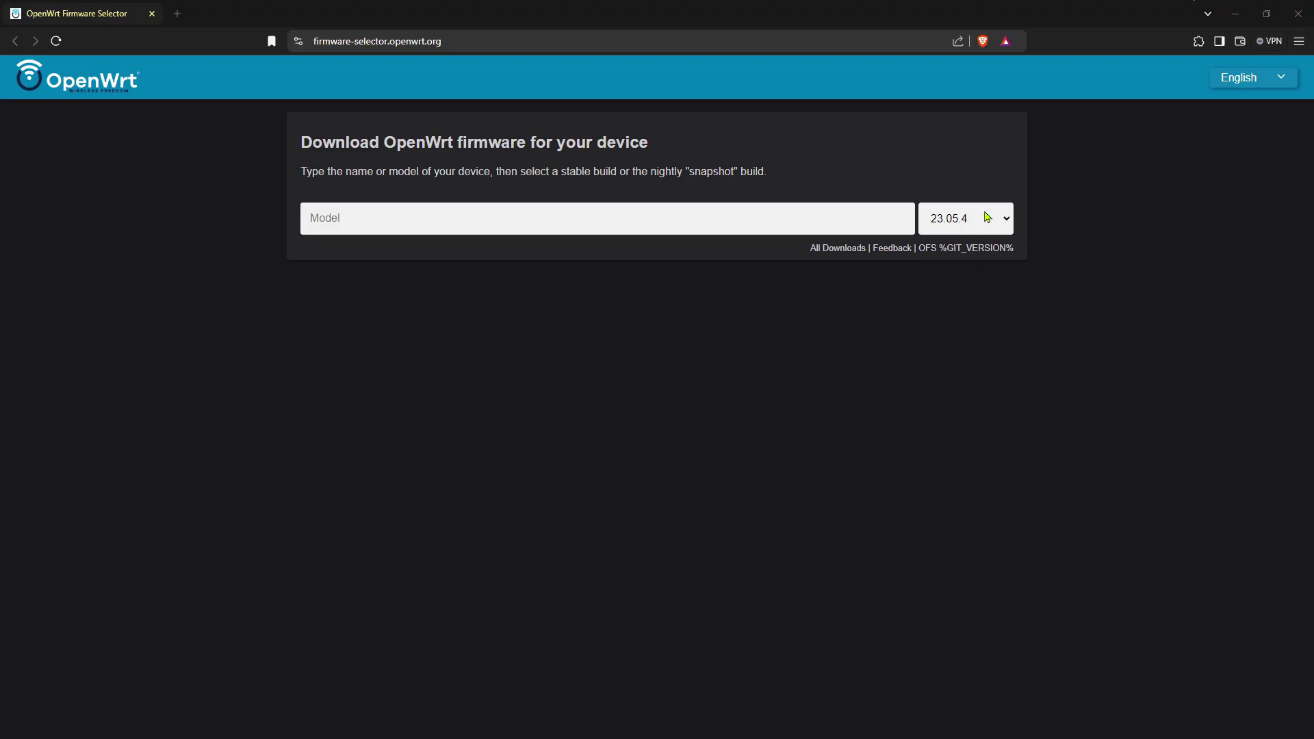
# - Choose release 19.07.7, find the GL-iNet GL-MT300N-V2 via 'mt300', and download its sysupgrade image
pyautogui.click(988, 217)
pyautogui.scroll(-5, 965, 410)
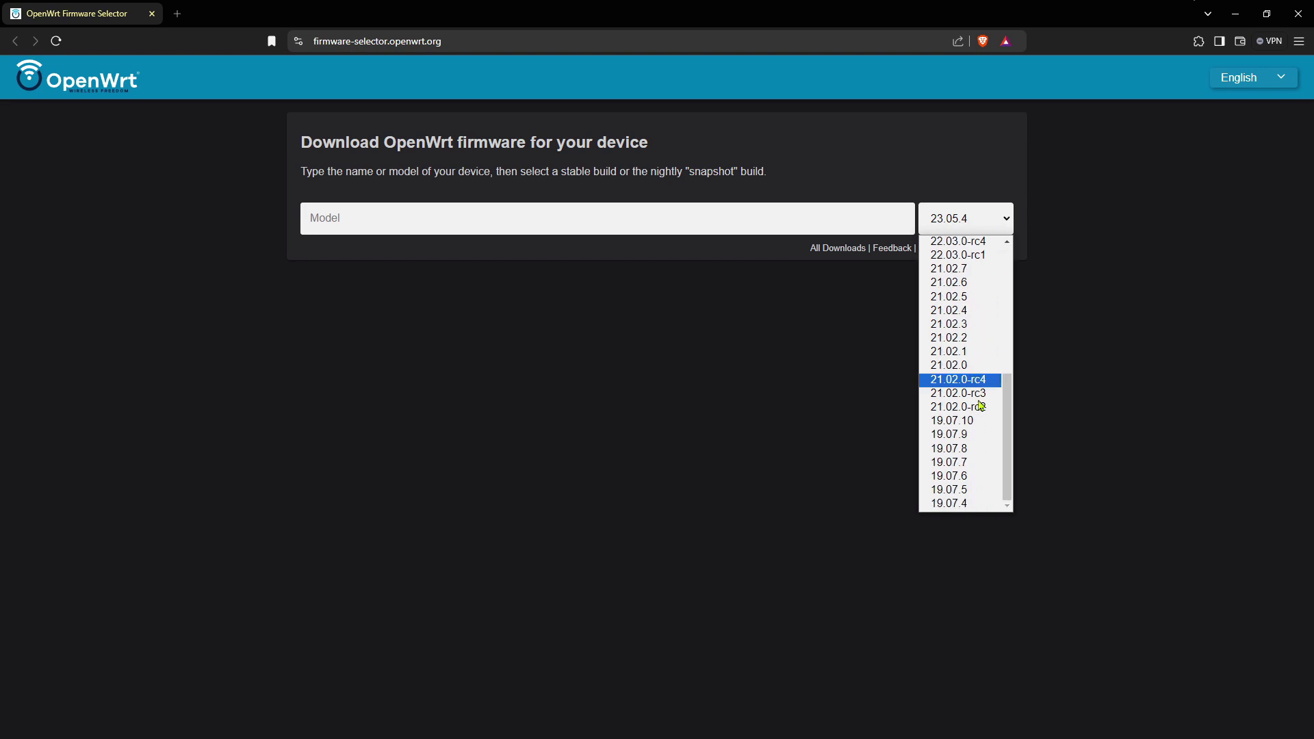
pyautogui.click(959, 382)
pyautogui.write('mt300')
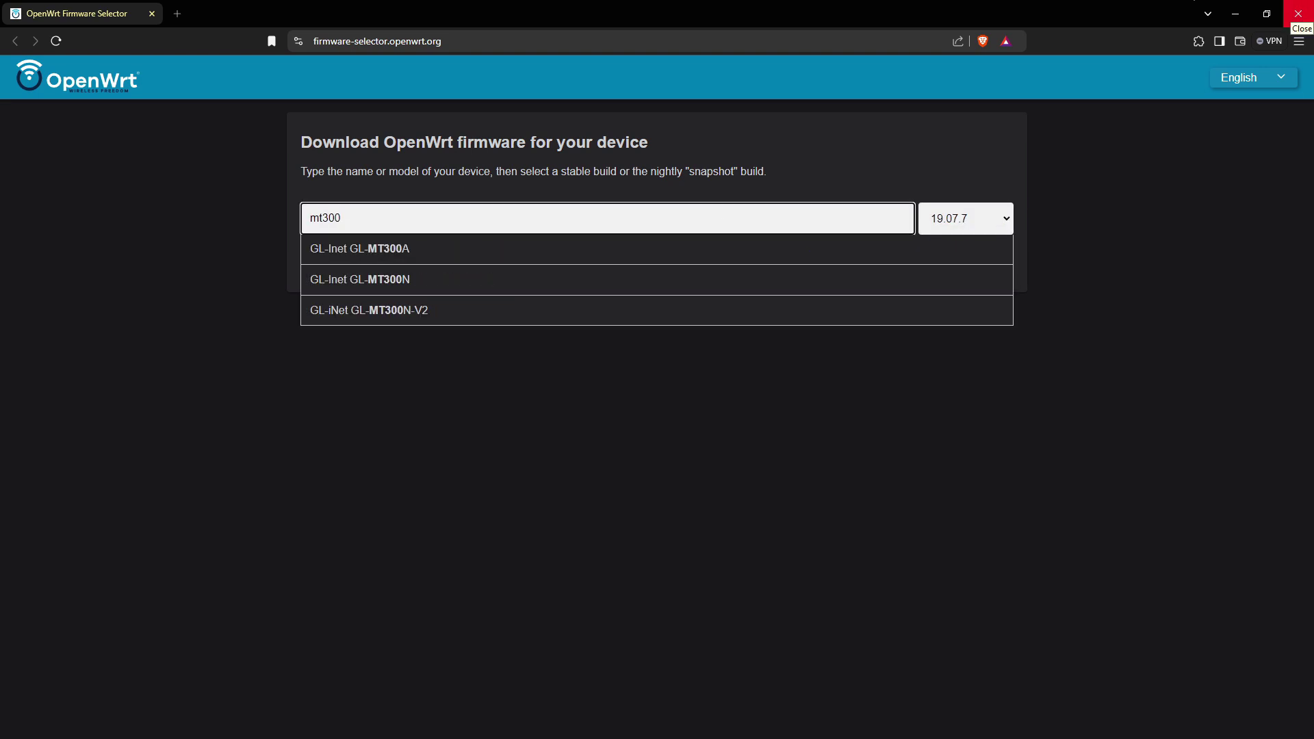
pyautogui.click(860, 305)
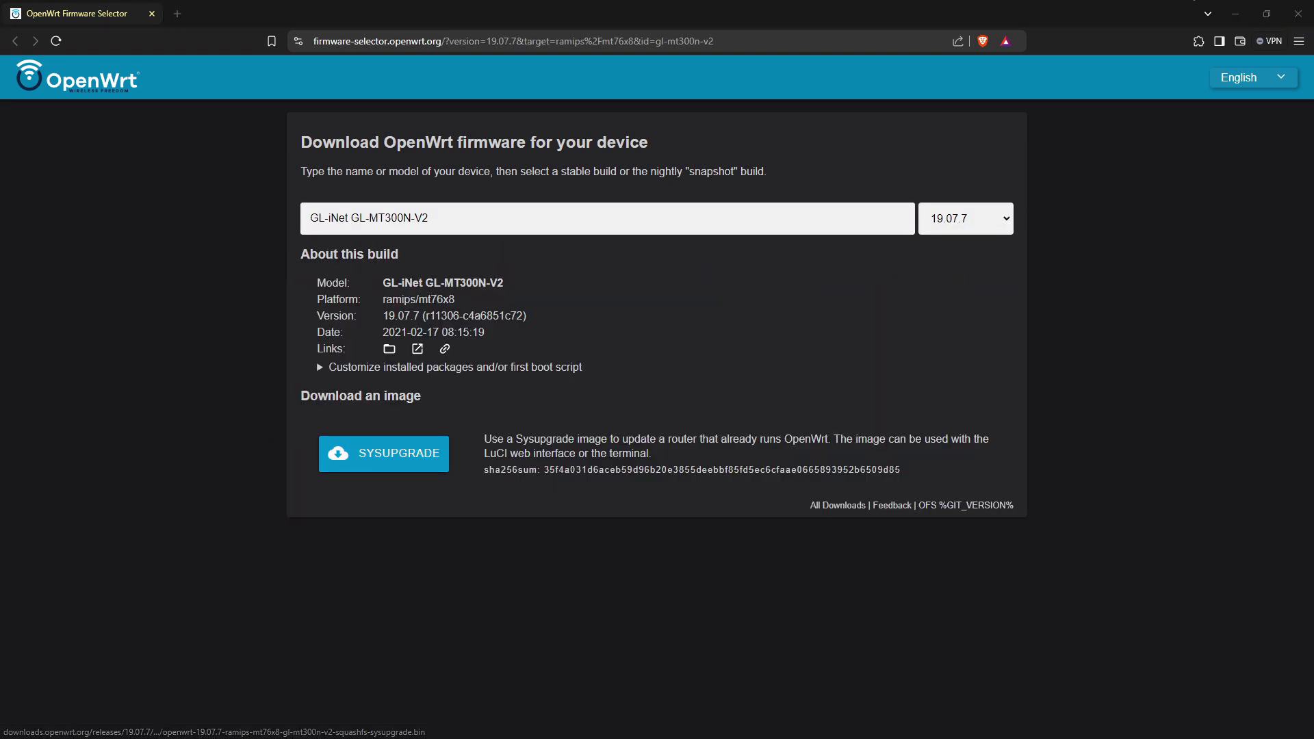
pyautogui.click(383, 453)
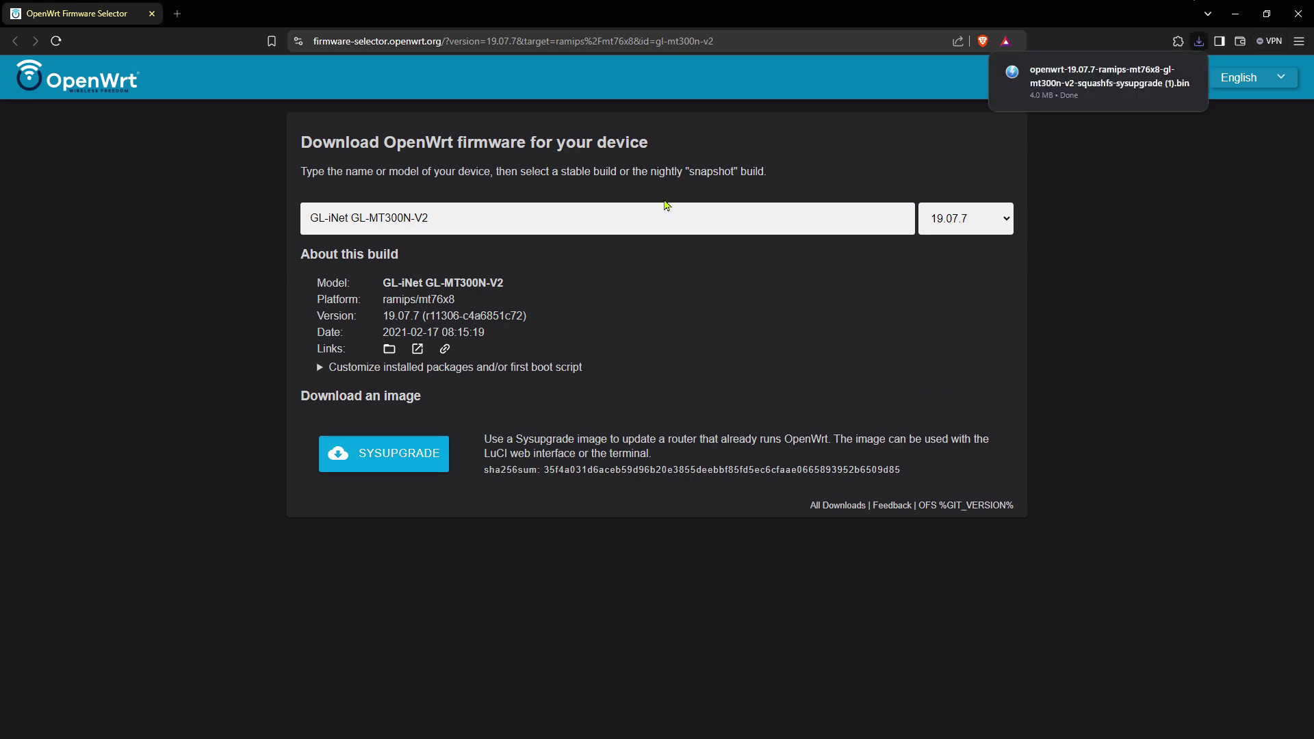
# - Replace the browser address with 'gitlab.com/xchwar' to head to the GitLab builds project
pyautogui.click(562, 34)
pyautogui.press('BackSpace')
pyautogui.write('gitlab.com/xchwarze/wifi-pineapple-cloner-builds')
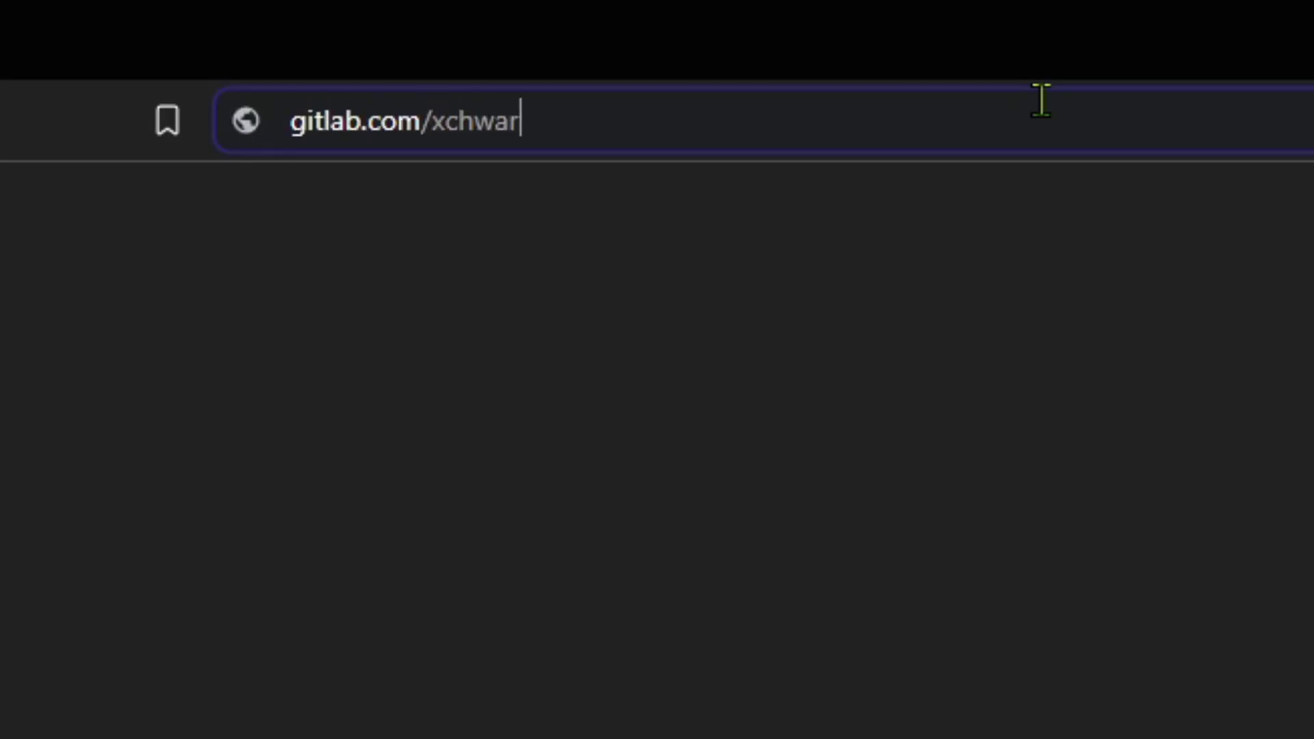
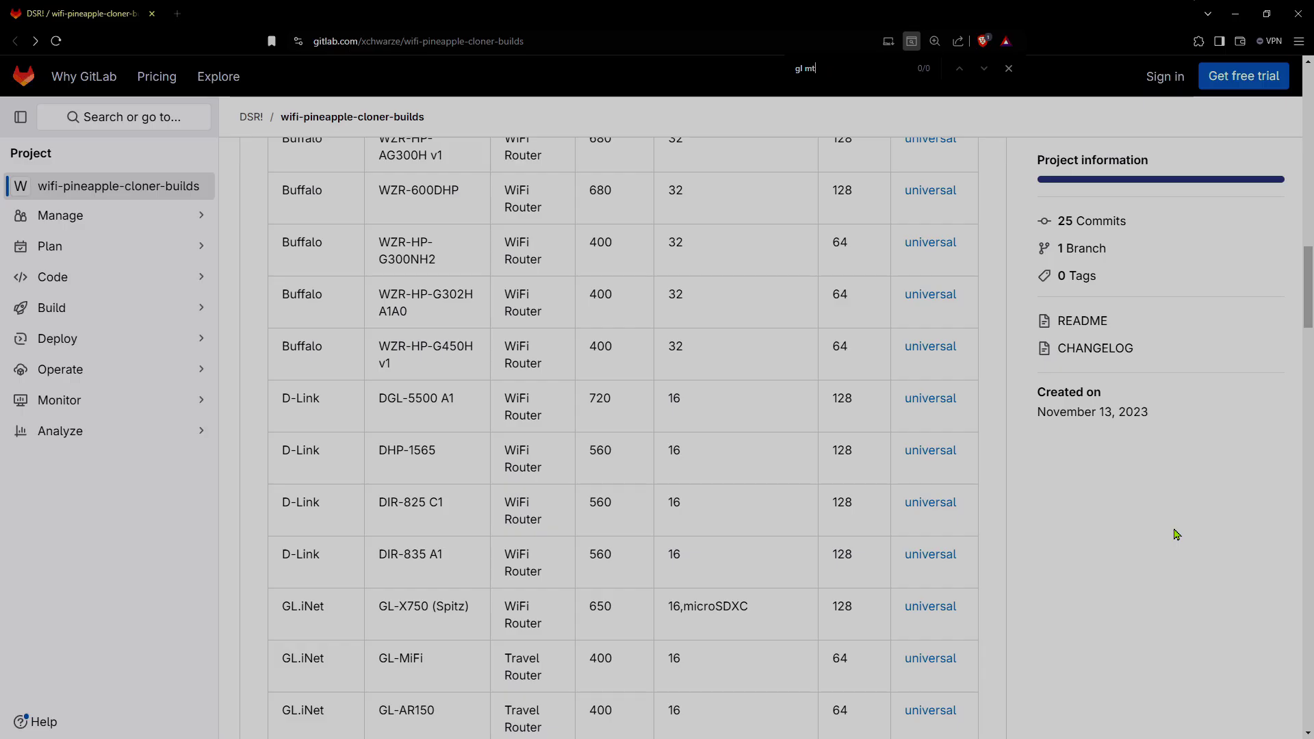
# - Search the builds list for 'gl-mt' and open the GL-MT300N v2 universal build file
pyautogui.write('-mt')
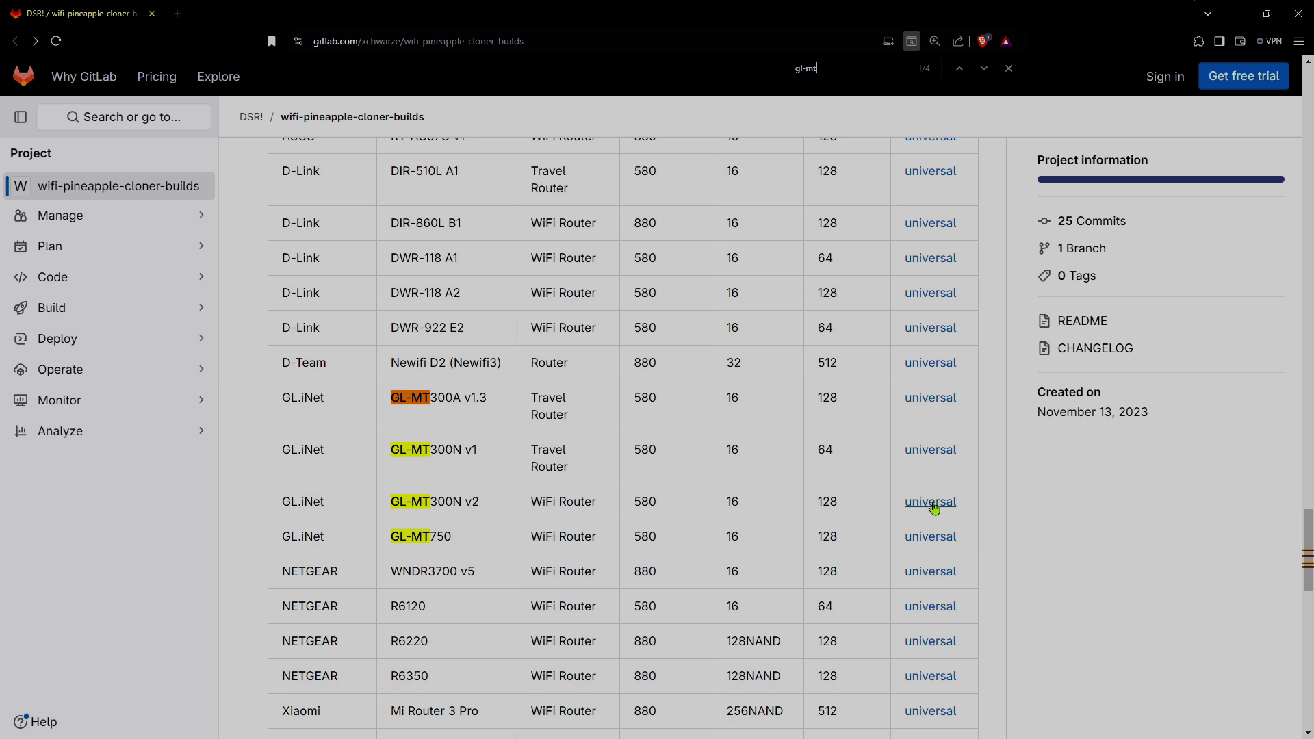
pyautogui.click(934, 507)
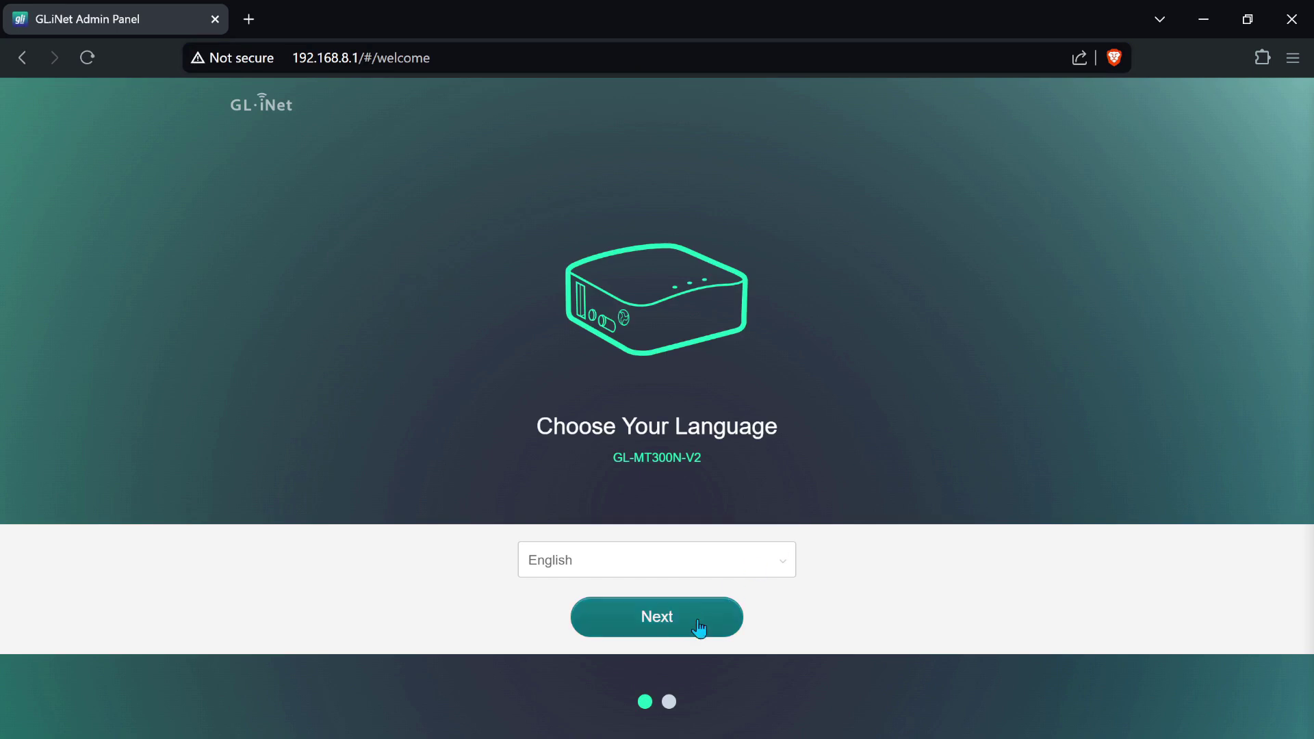
# - Continue past the language page and set and confirm a new admin password
pyautogui.click(692, 632)
pyautogui.click(703, 322)
pyautogui.write('*******')
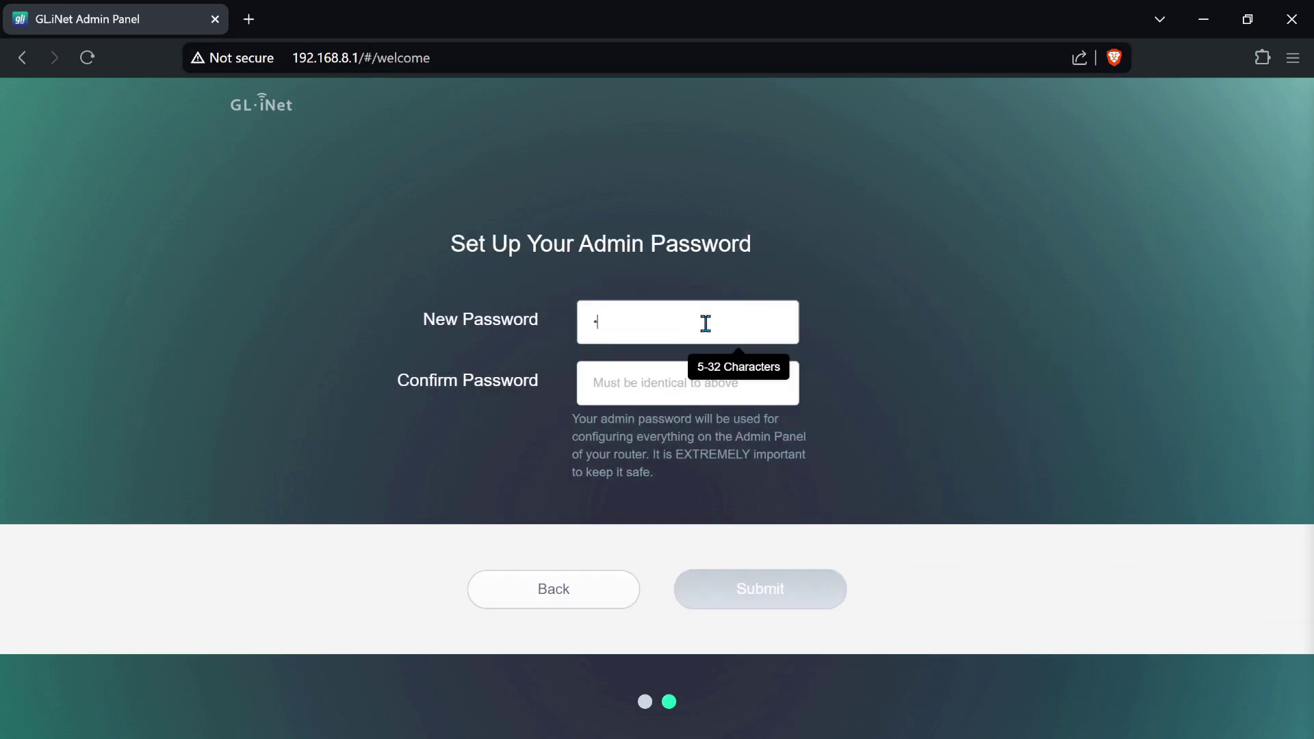
pyautogui.click(723, 396)
pyautogui.write('*******')
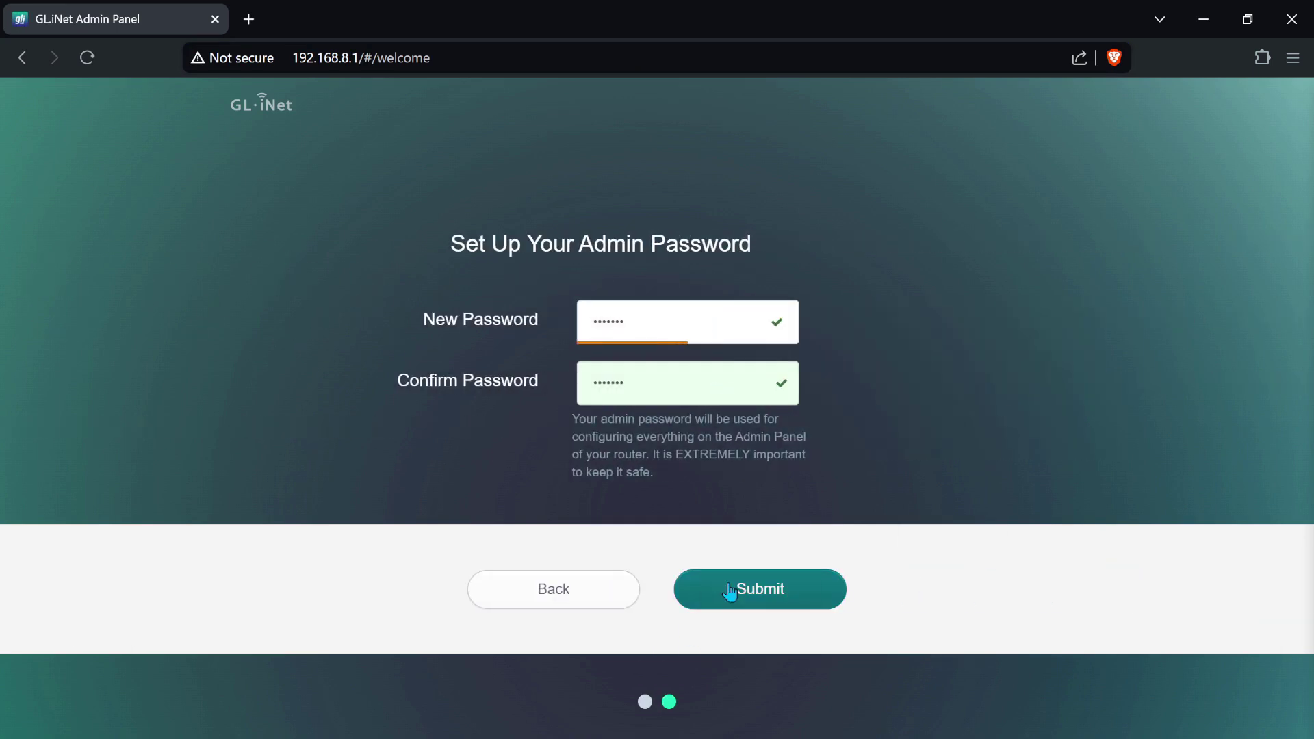
pyautogui.click(733, 593)
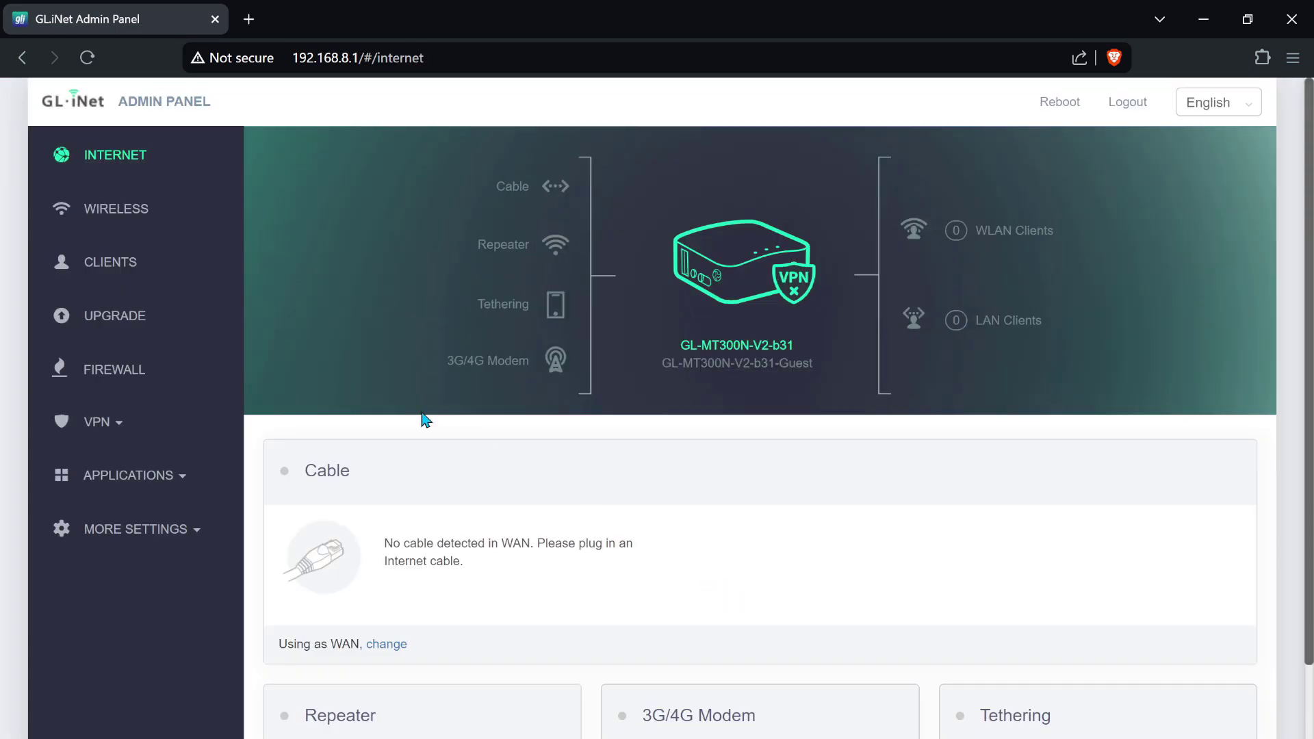
# - Upload the OpenWrt 19.07.7 GL-MT300N v2 image as a local upgrade and install it
pyautogui.click(130, 317)
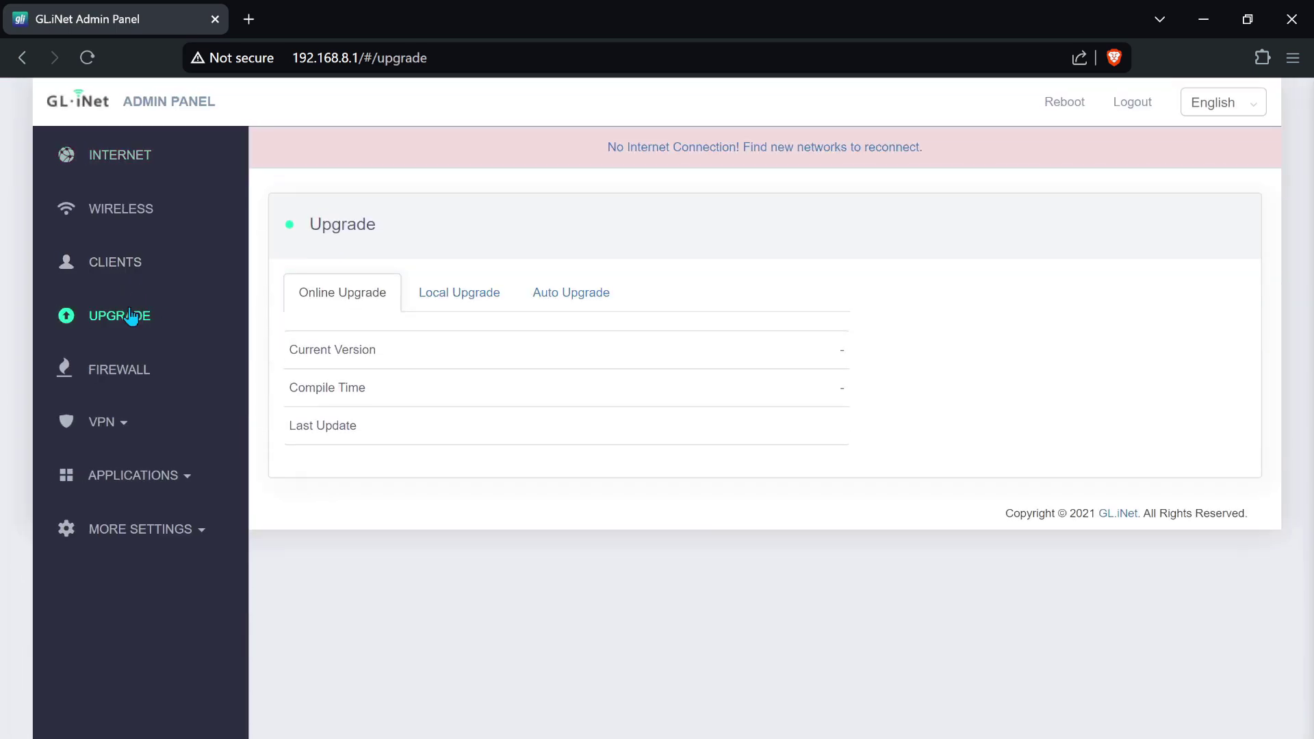
pyautogui.click(459, 293)
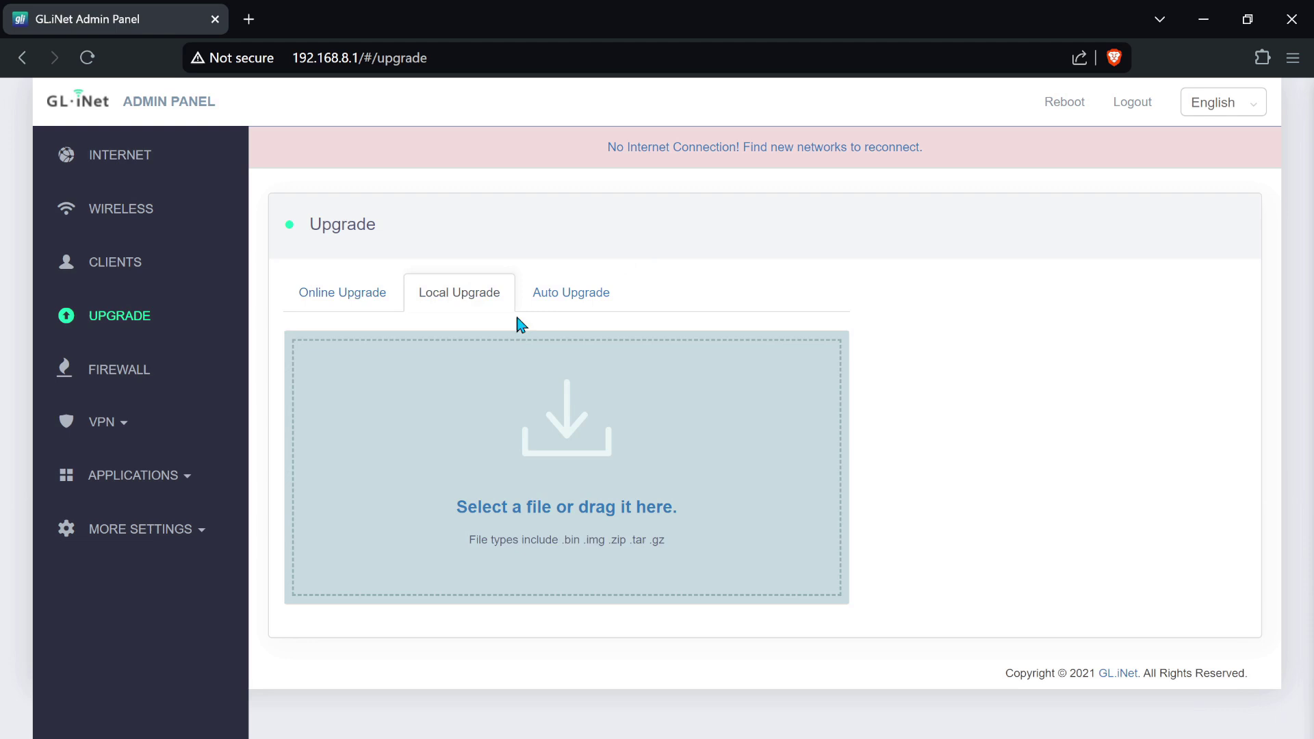
pyautogui.click(567, 510)
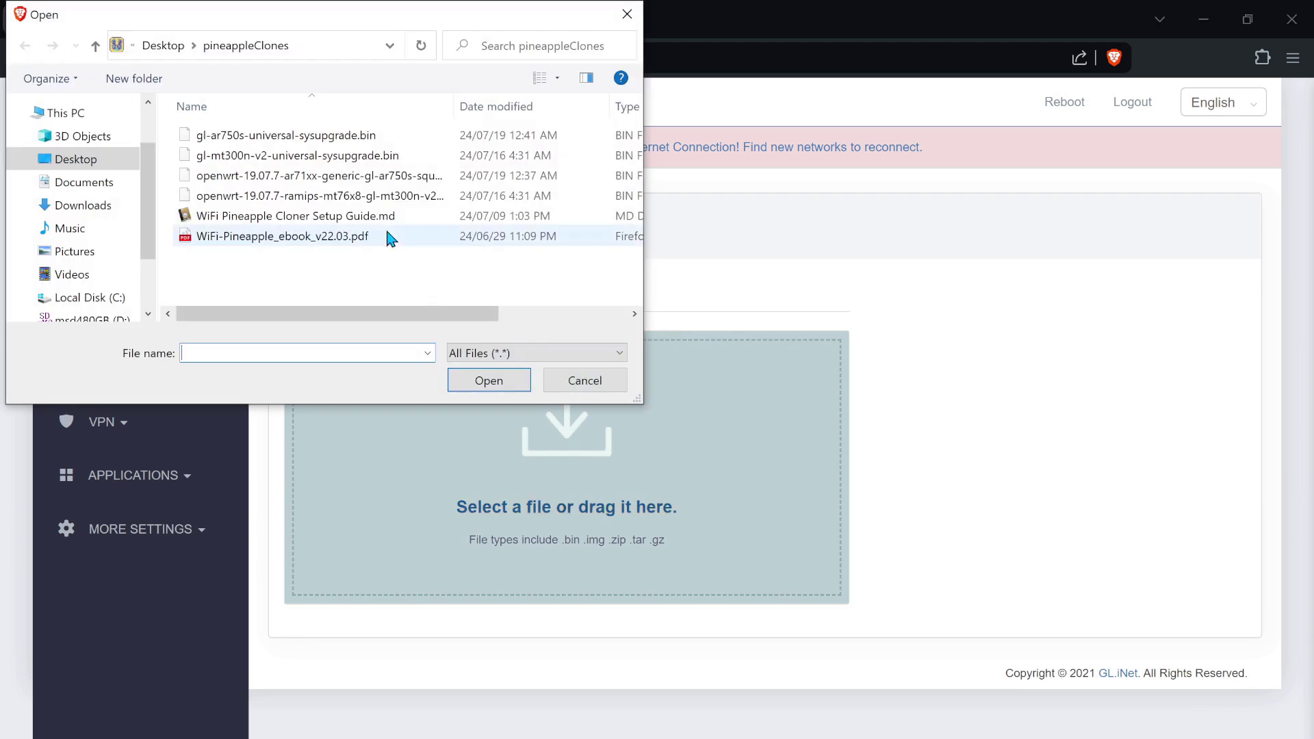
pyautogui.click(375, 196)
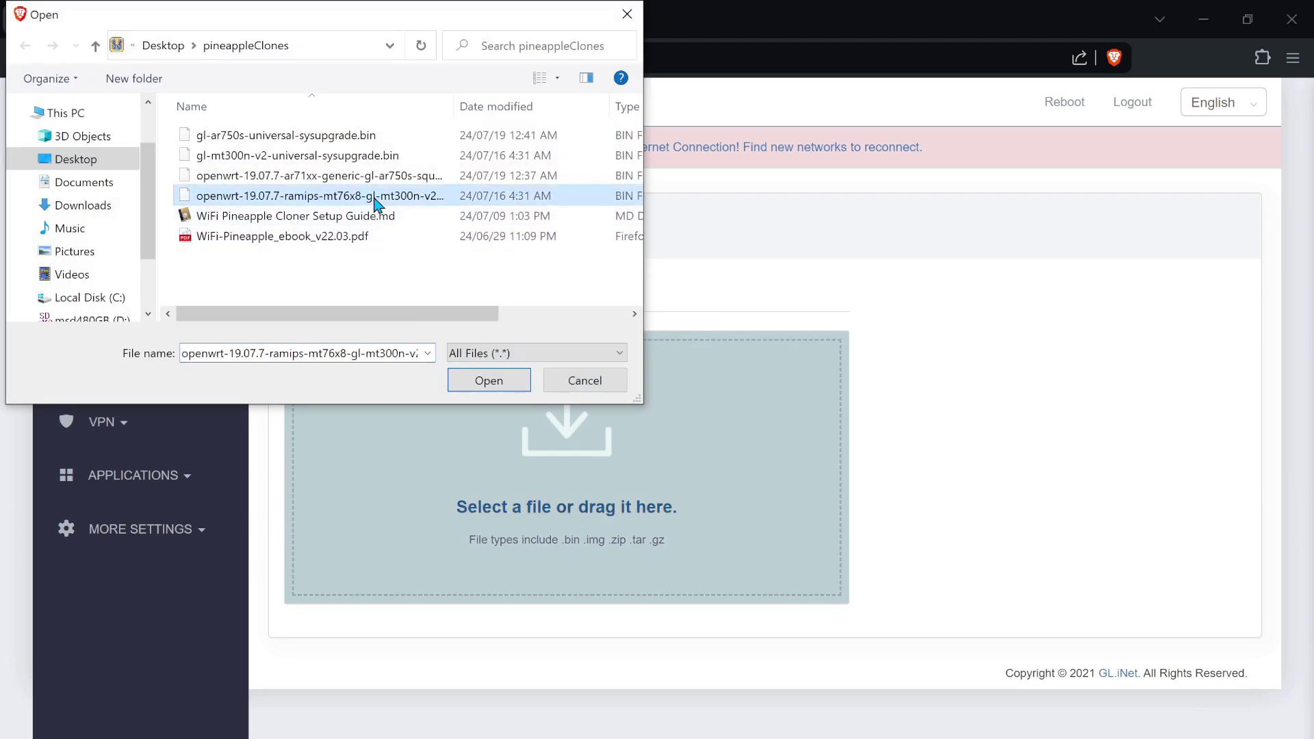
pyautogui.click(489, 381)
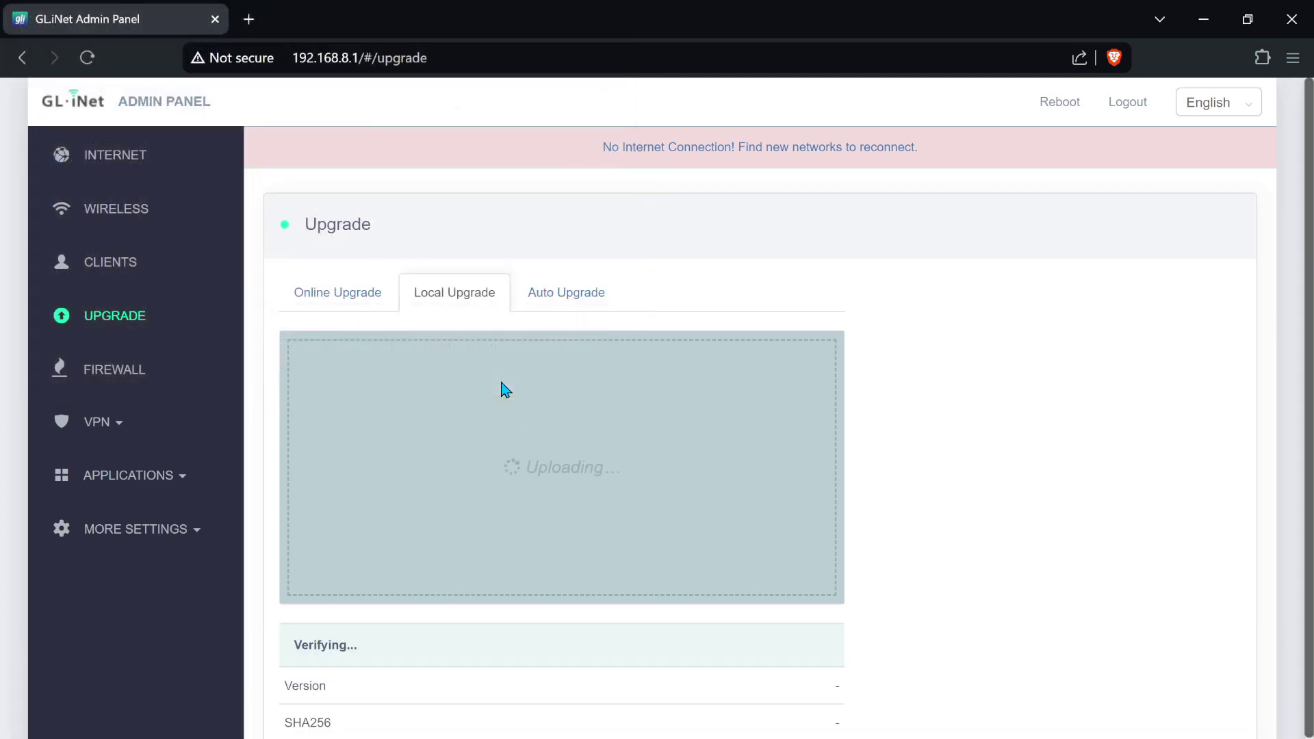
pyautogui.scroll(-2, 505, 390)
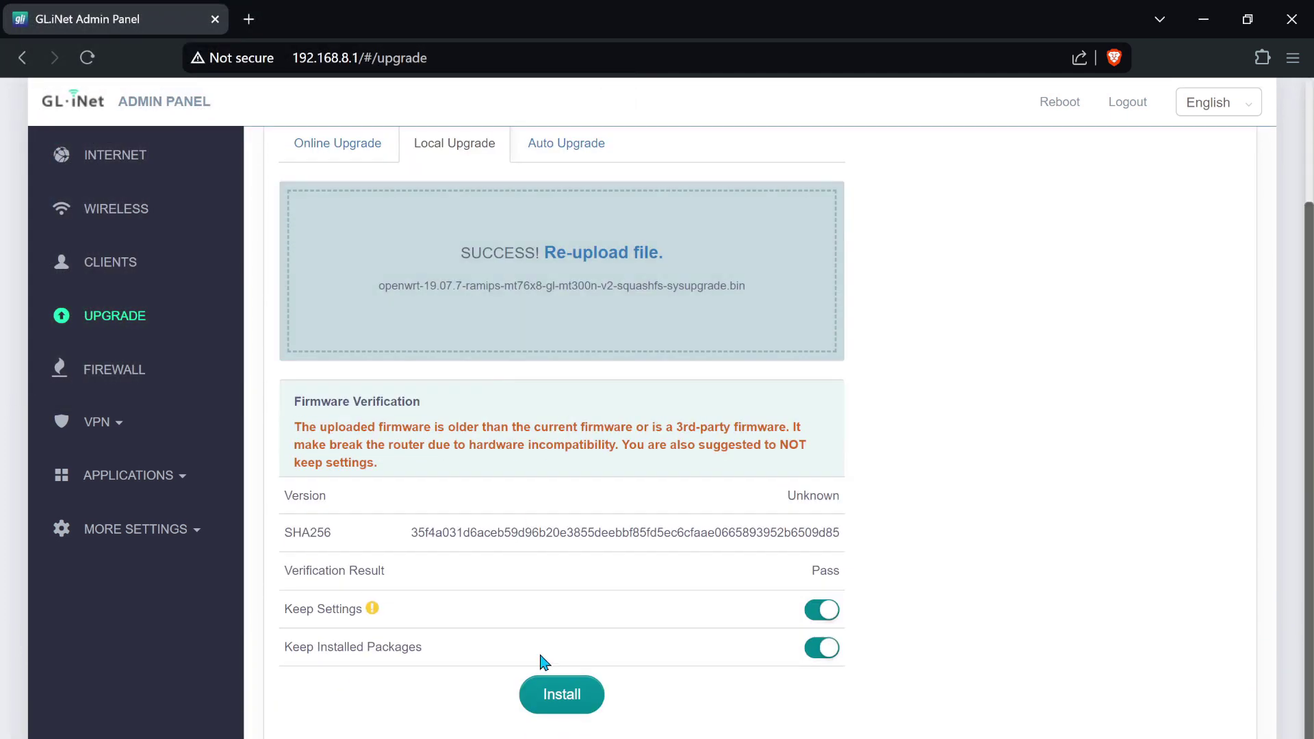
pyautogui.click(552, 681)
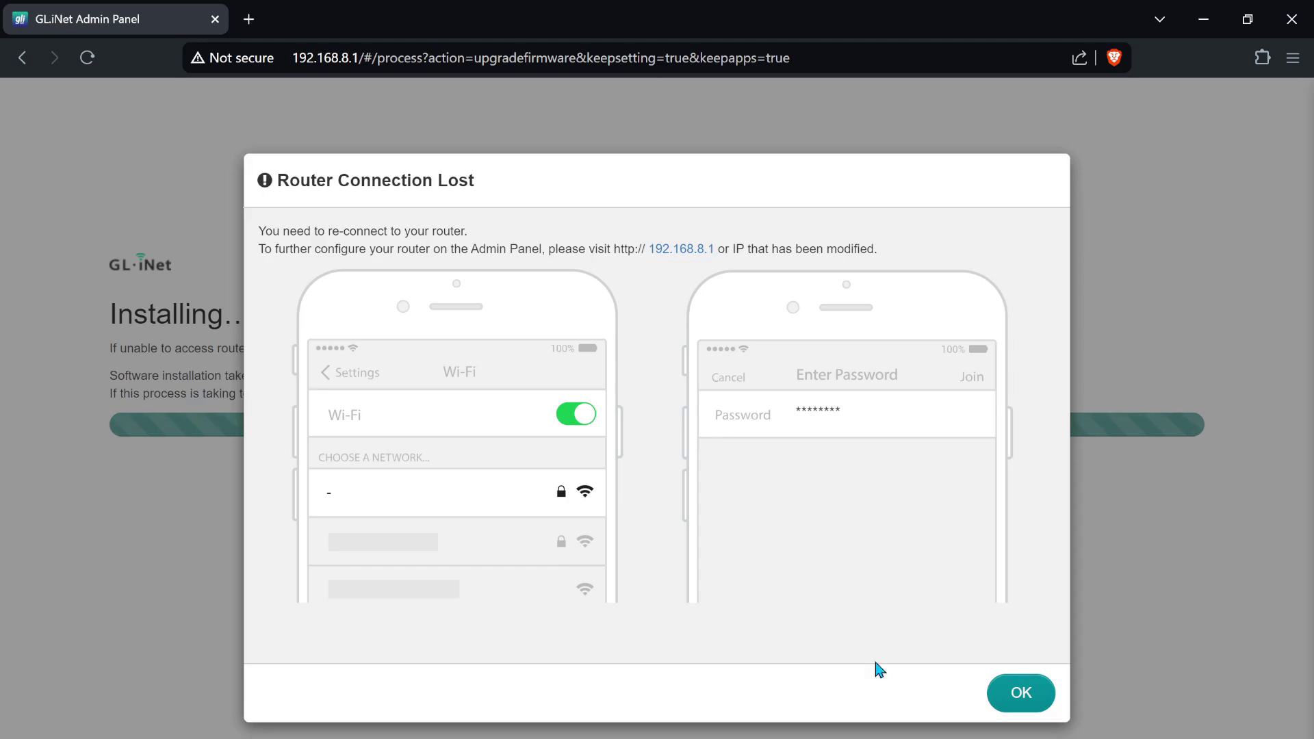
# - Dismiss the Router Connection Lost notice after the firmware install completes
pyautogui.click(1009, 696)
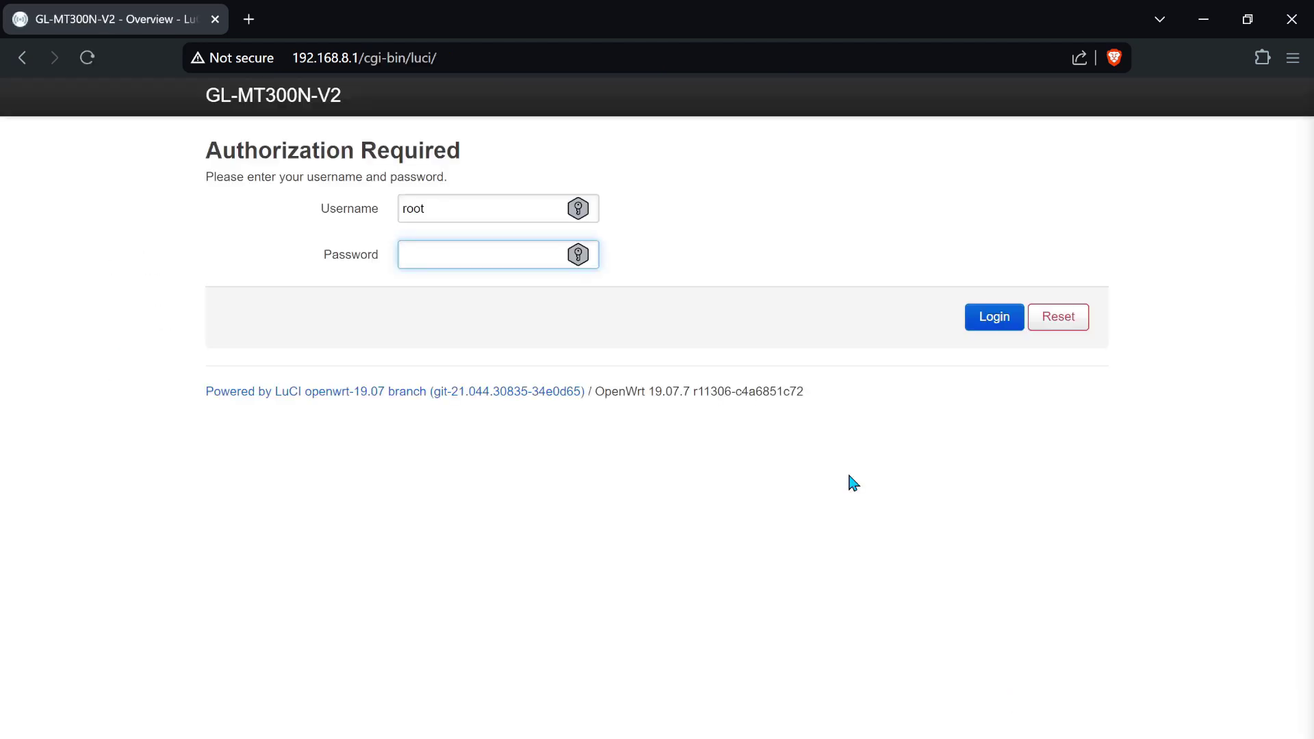
# - Log in to OpenWrt LuCI with the router password
pyautogui.moveTo(644, 392); pyautogui.dragTo(815, 375)
pyautogui.click(438, 254)
pyautogui.press('Return')
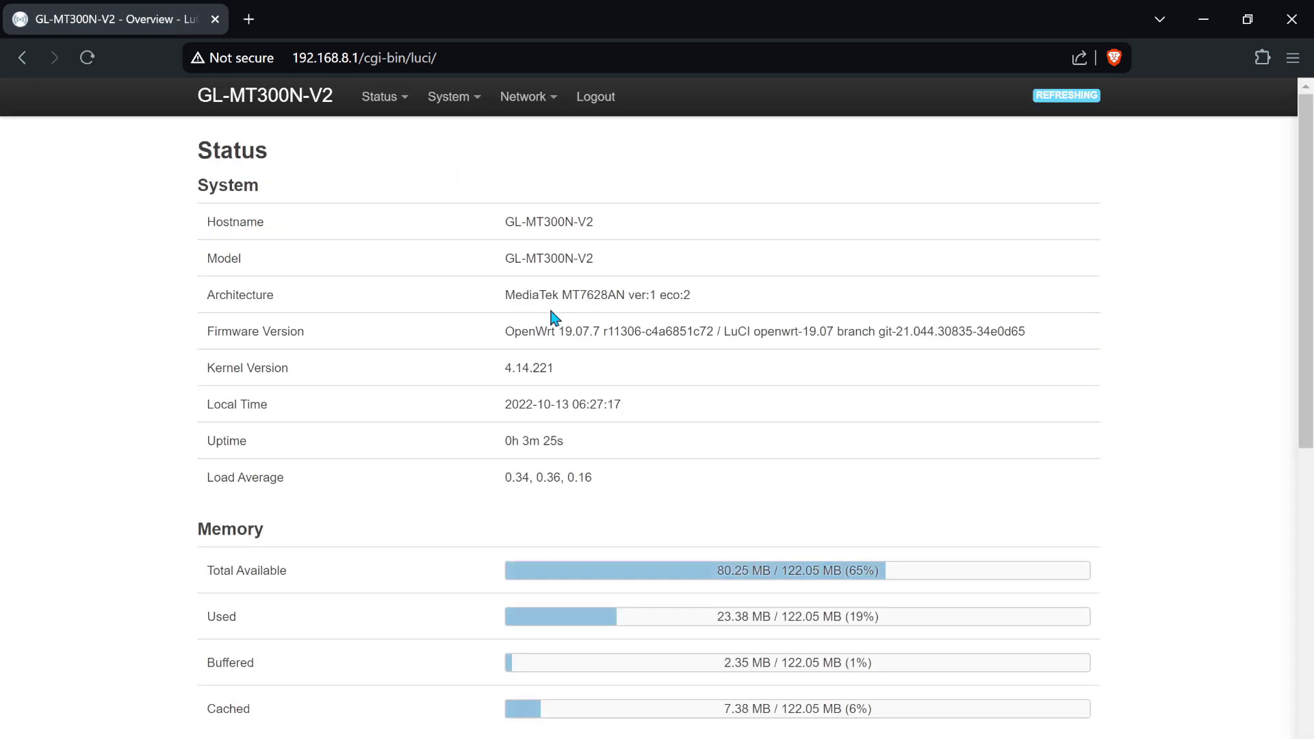
# - Go to System > Backup / Flash Firmware and start flashing a new image
pyautogui.click(449, 96)
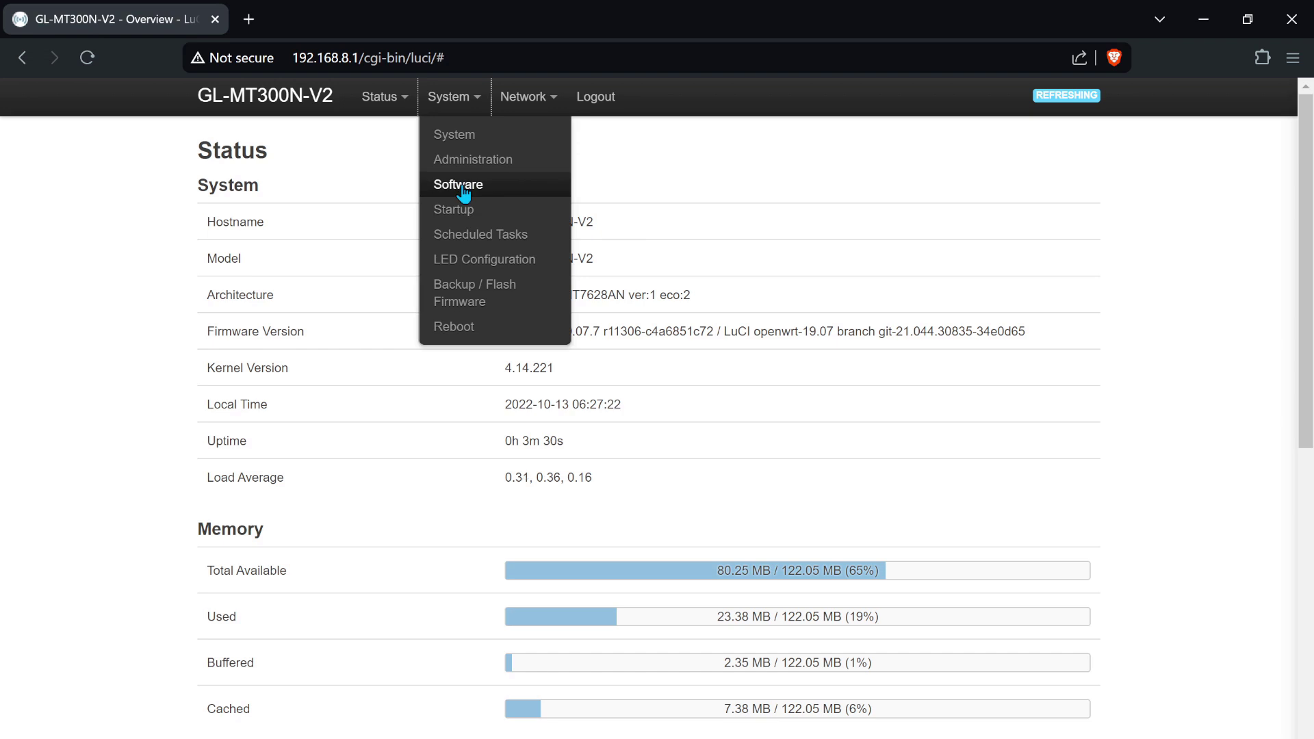
pyautogui.click(451, 294)
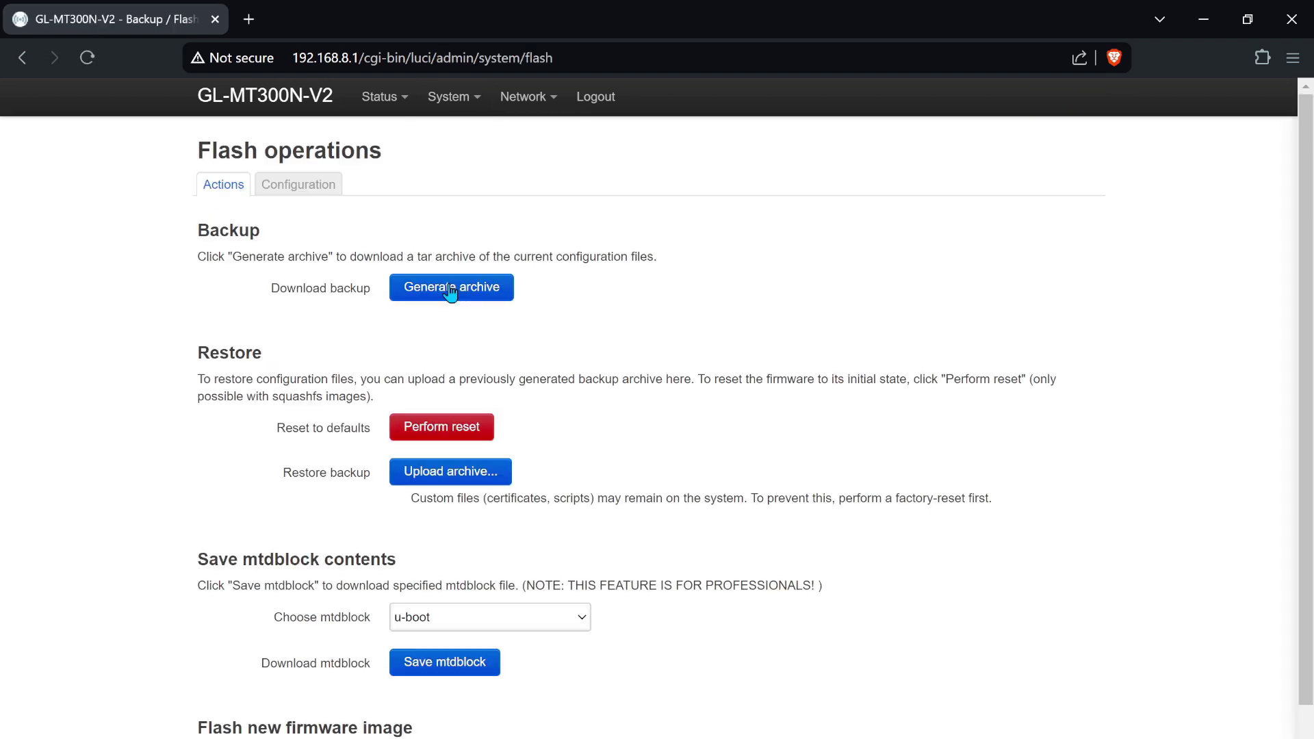
pyautogui.scroll(-1, 1298, 315)
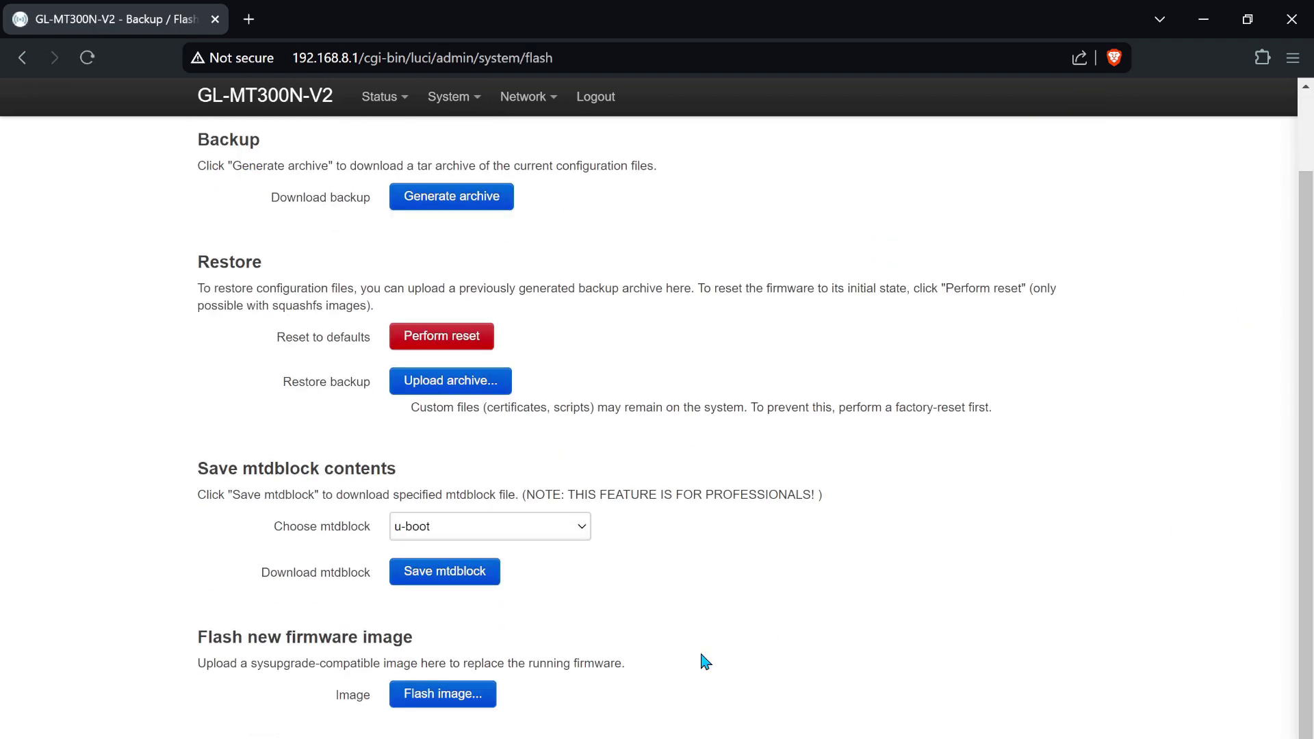
pyautogui.click(481, 698)
# - Upload gl-mt300n-v2-universal-sysupgrade.bin, untick Keep settings, and start flashing
pyautogui.click(429, 205)
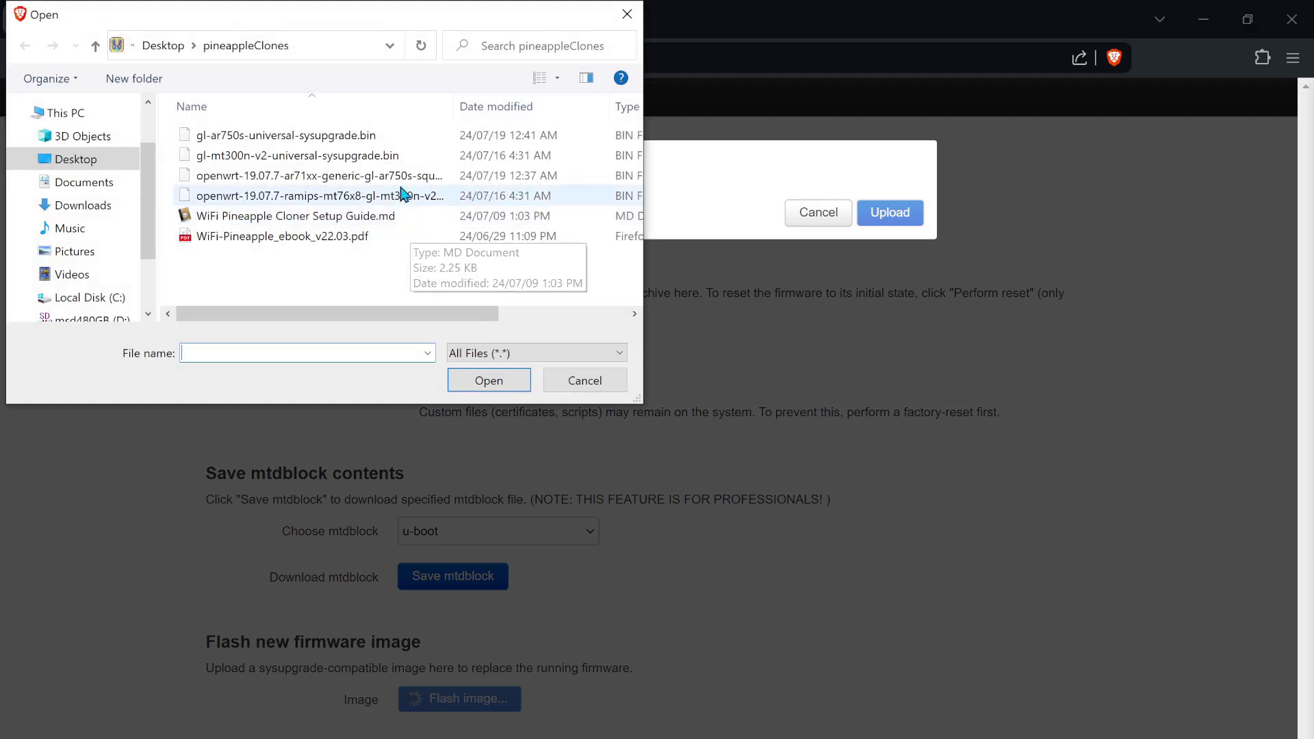
pyautogui.click(388, 159)
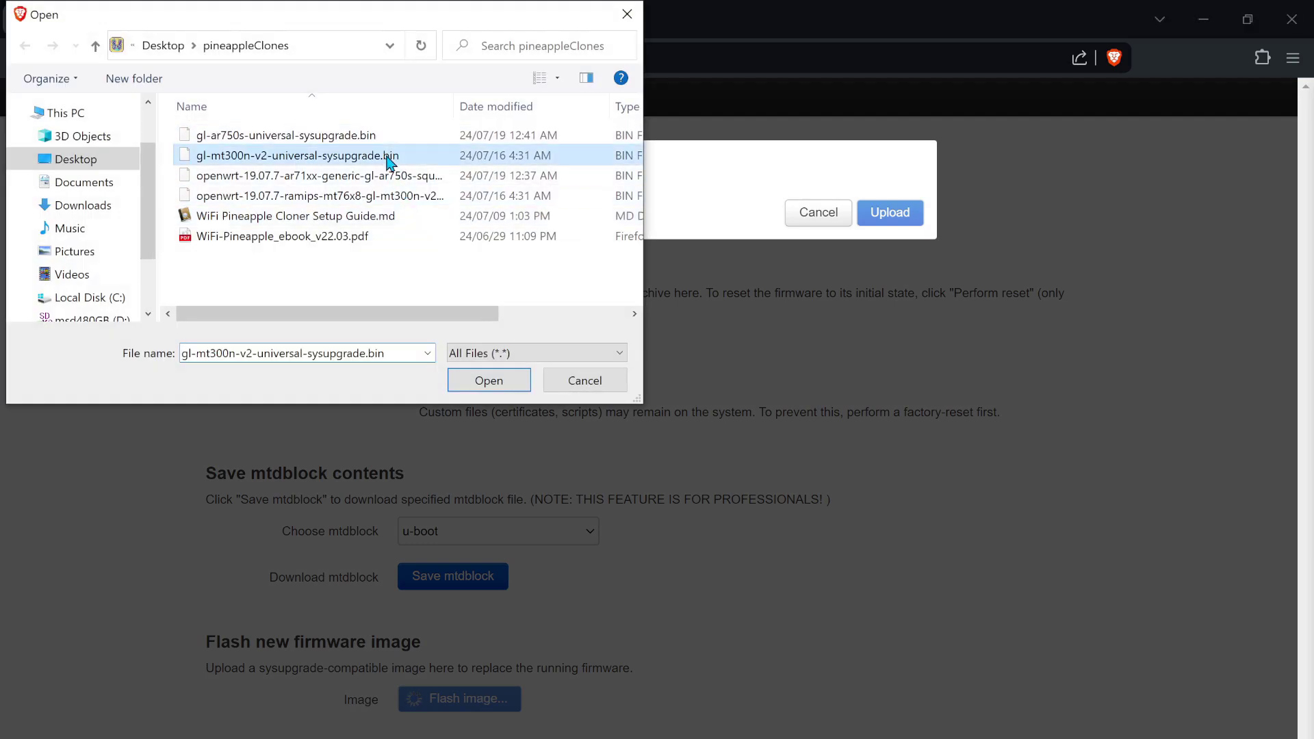
pyautogui.click(478, 385)
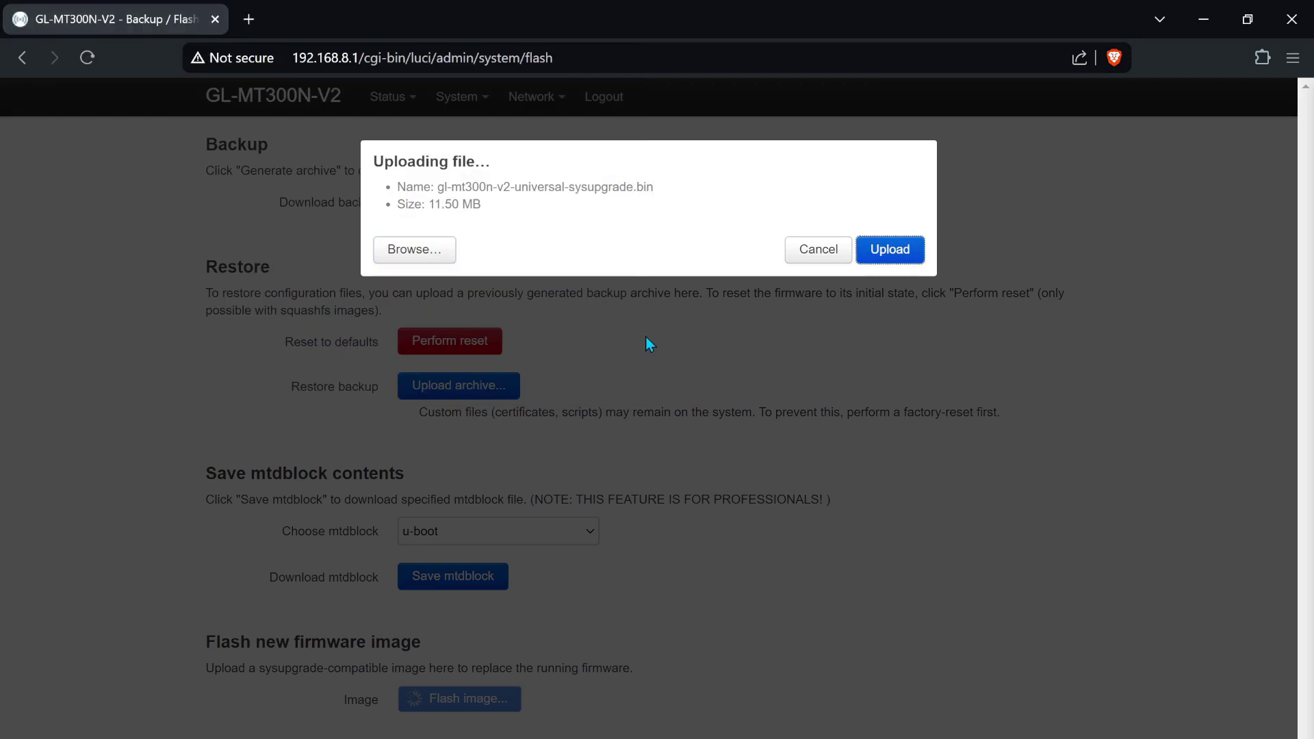
pyautogui.click(890, 249)
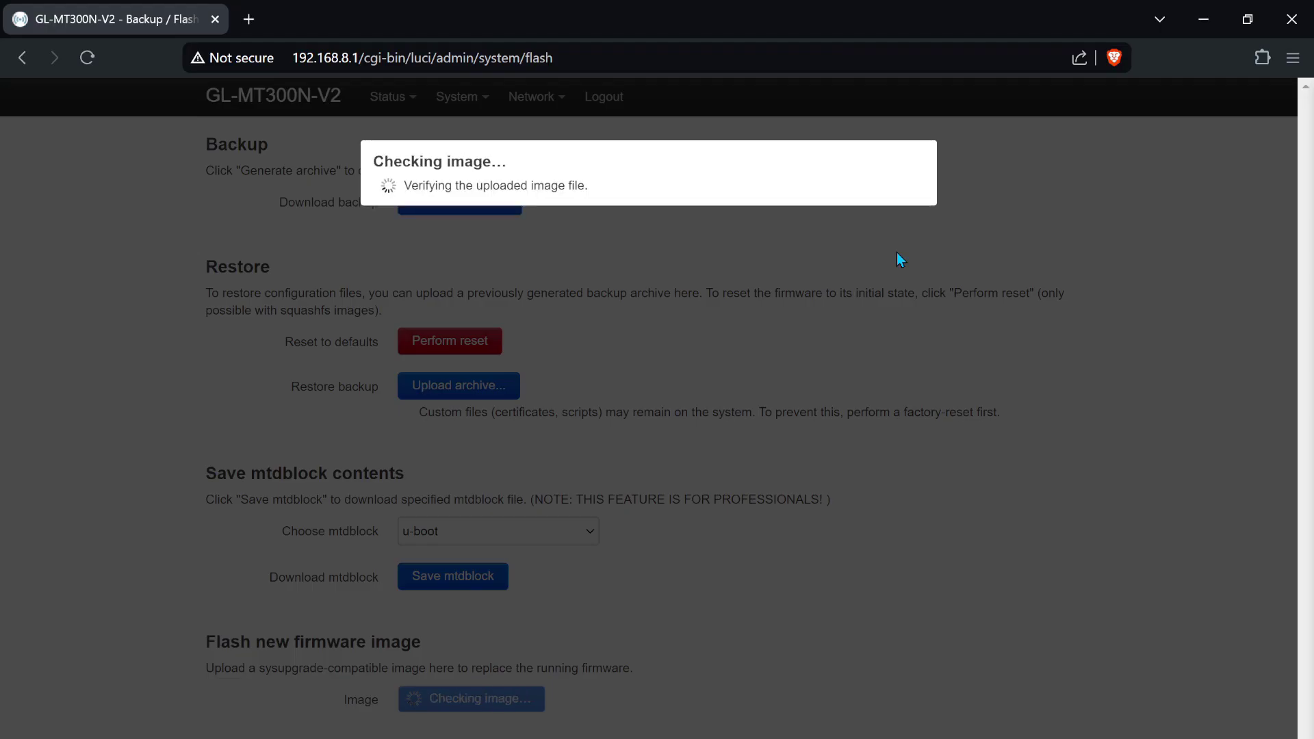
pyautogui.click(657, 308)
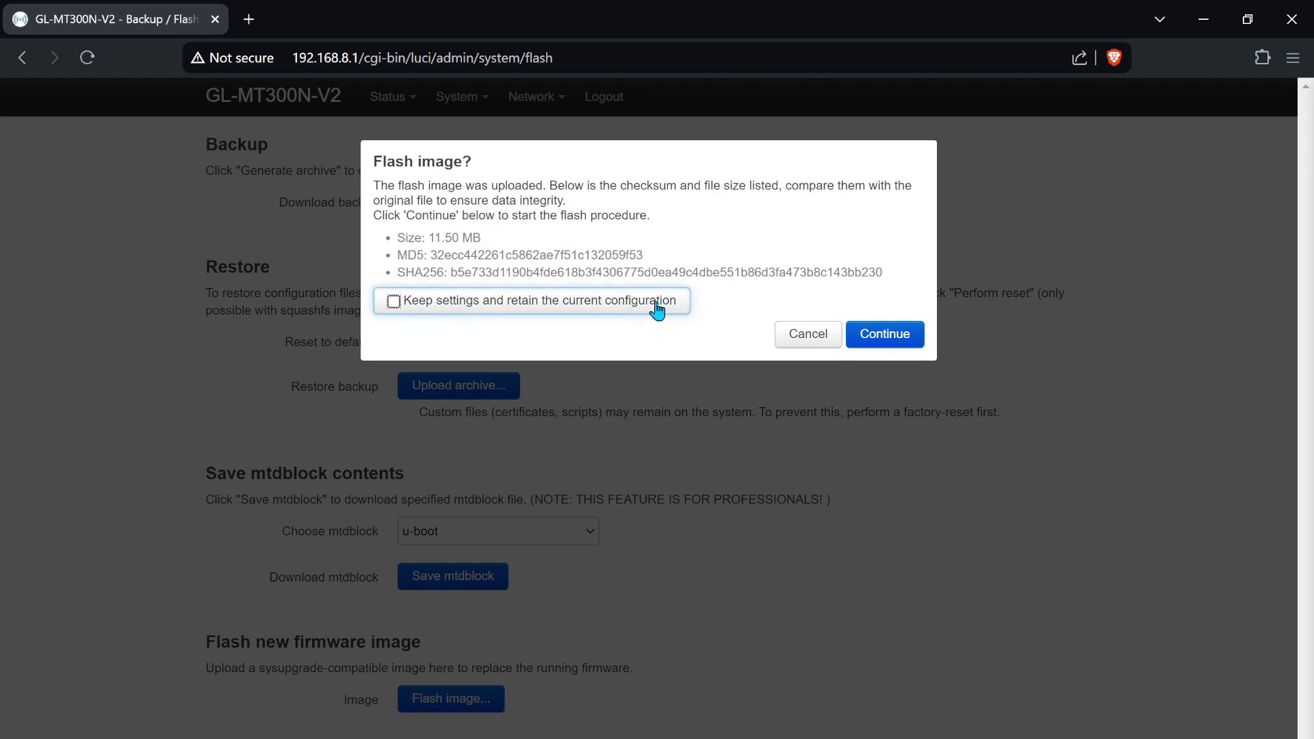
pyautogui.click(880, 342)
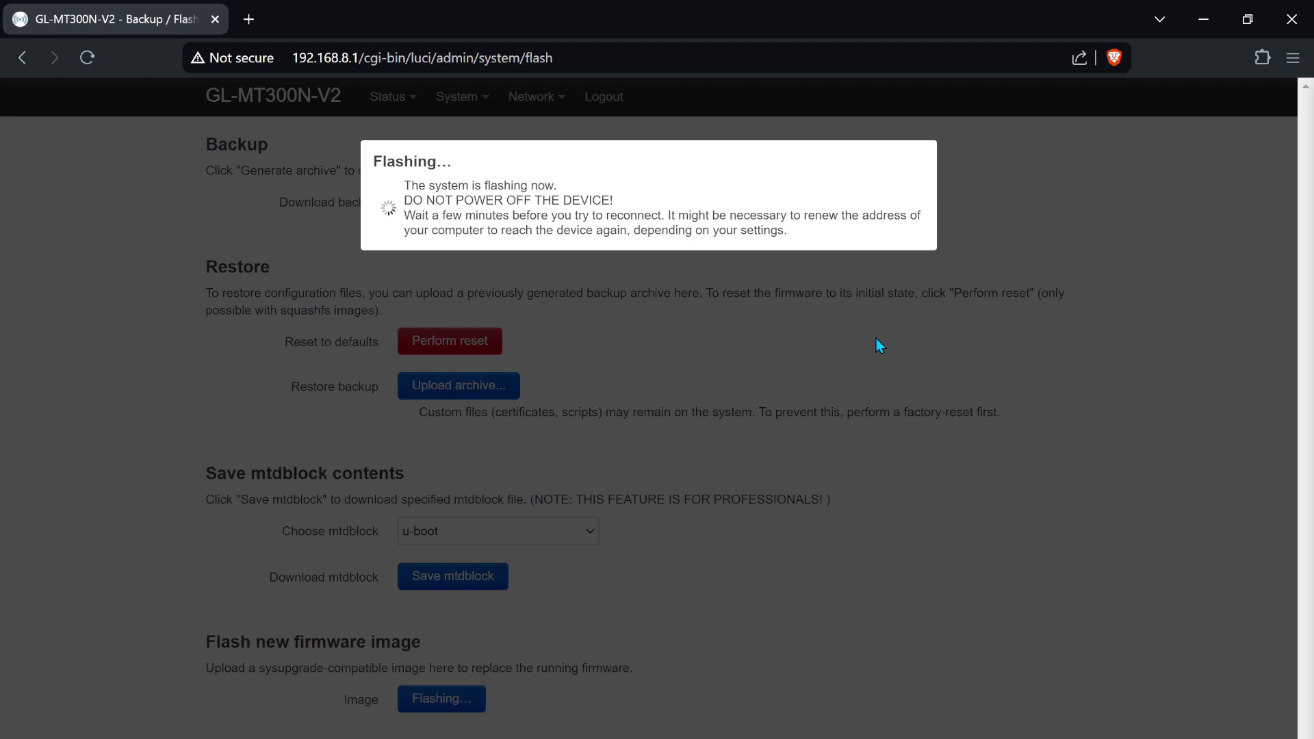
# - Load 172.16.42.1:1471 in a new tab and retry it while the router is unreachable
pyautogui.hotkey('ctrl', 't')
pyautogui.write('172.16.42.')
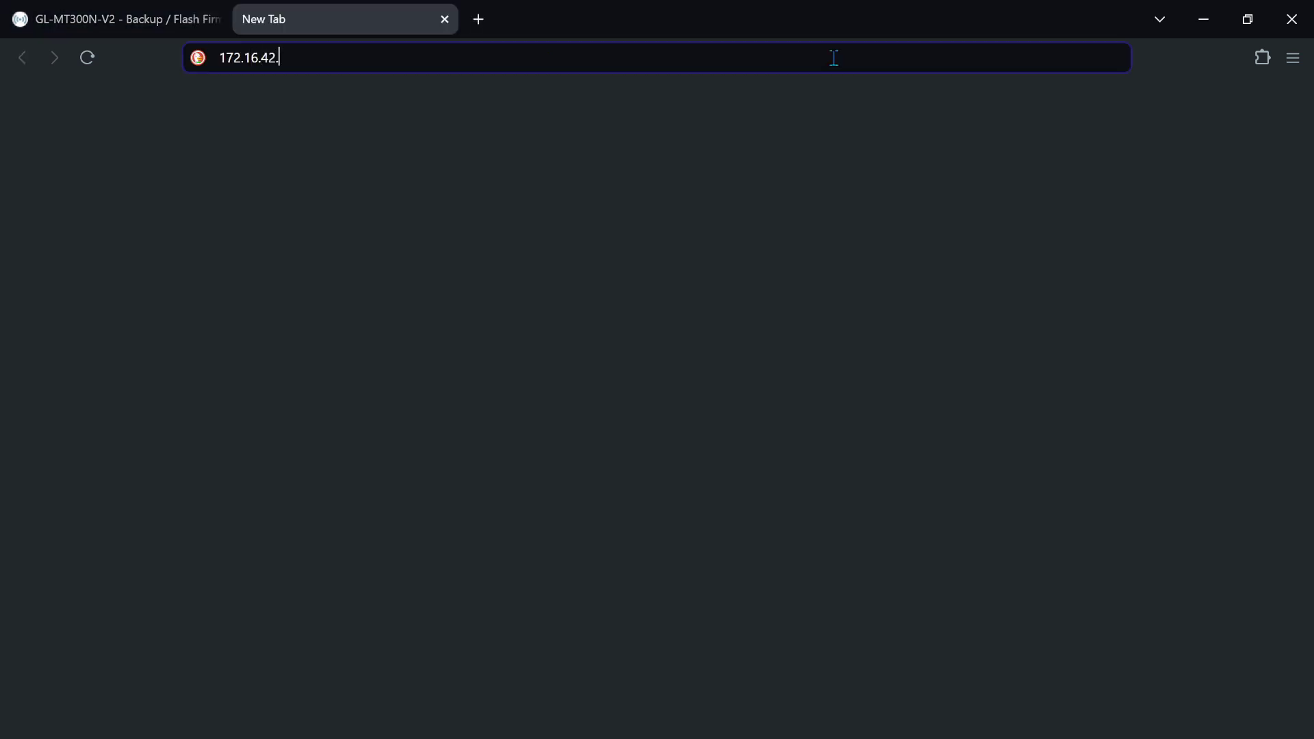
pyautogui.write('1:1472')
pyautogui.press('BackSpace')
pyautogui.write('1')
pyautogui.press('Return')
pyautogui.click(502, 55)
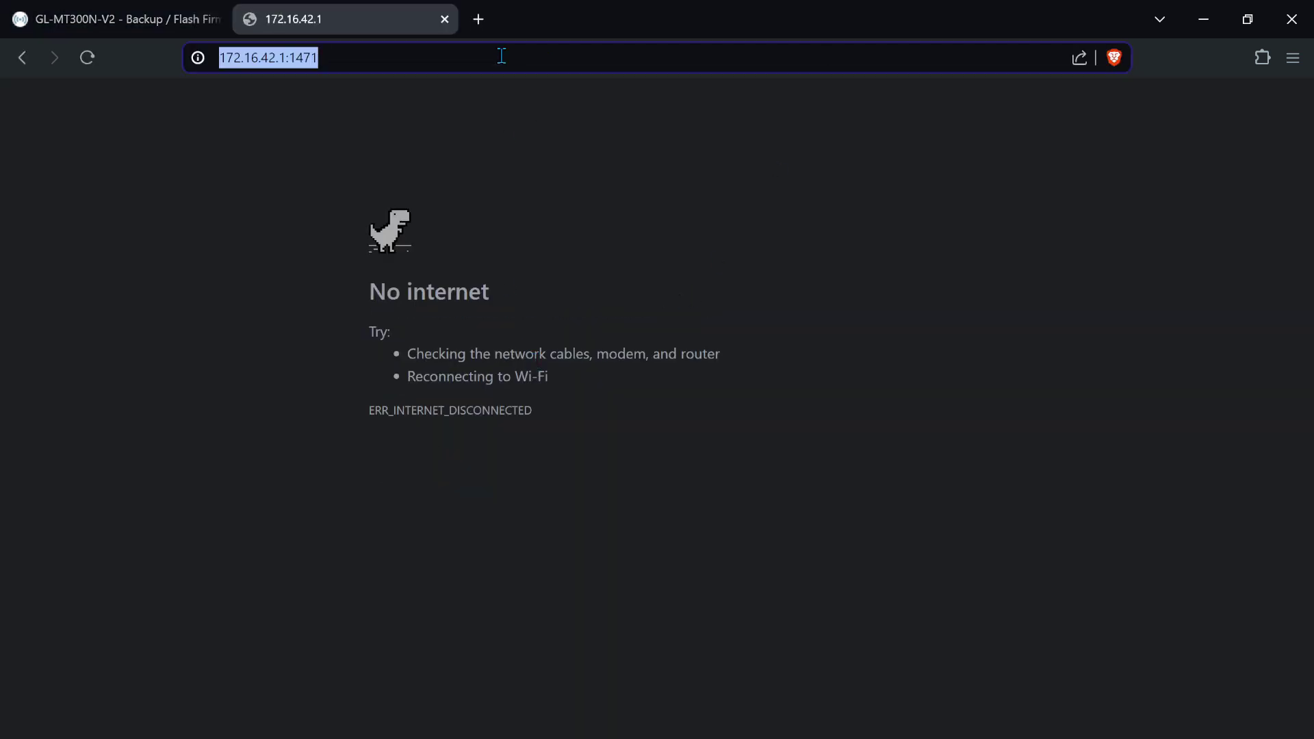
pyautogui.click(93, 60)
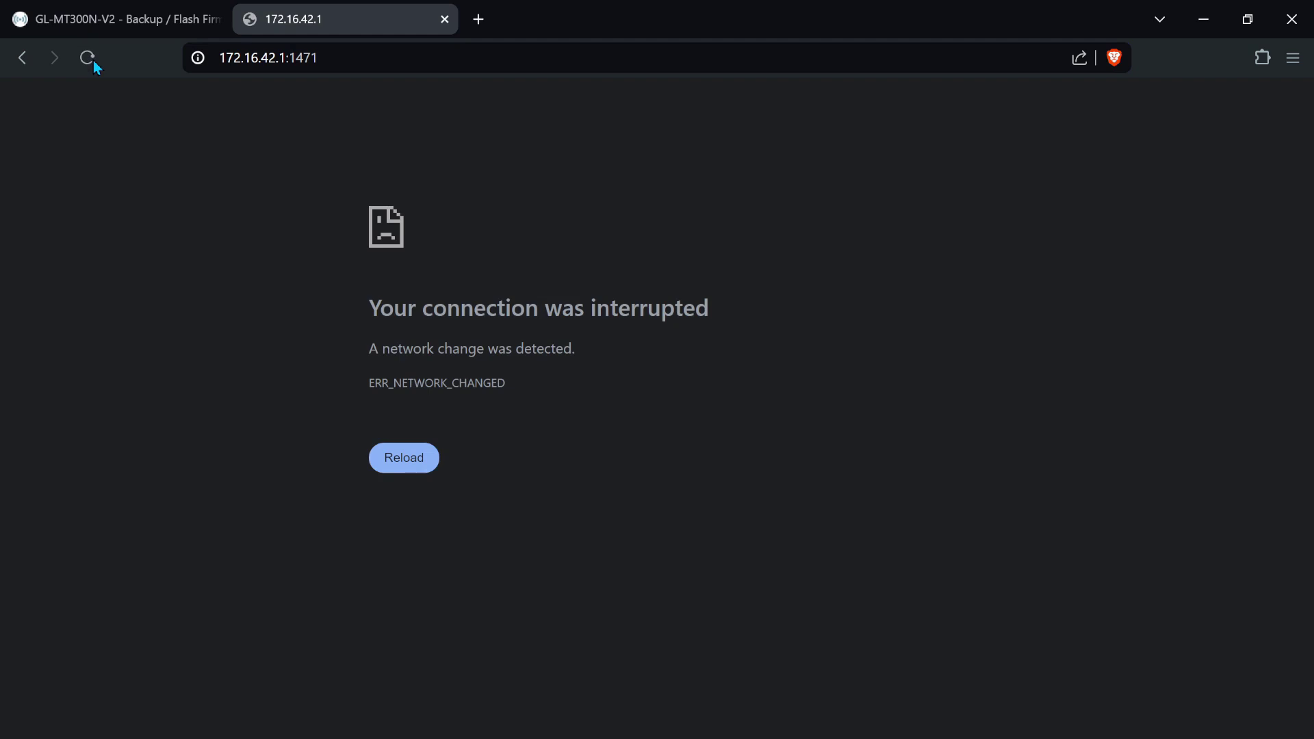
pyautogui.click(93, 61)
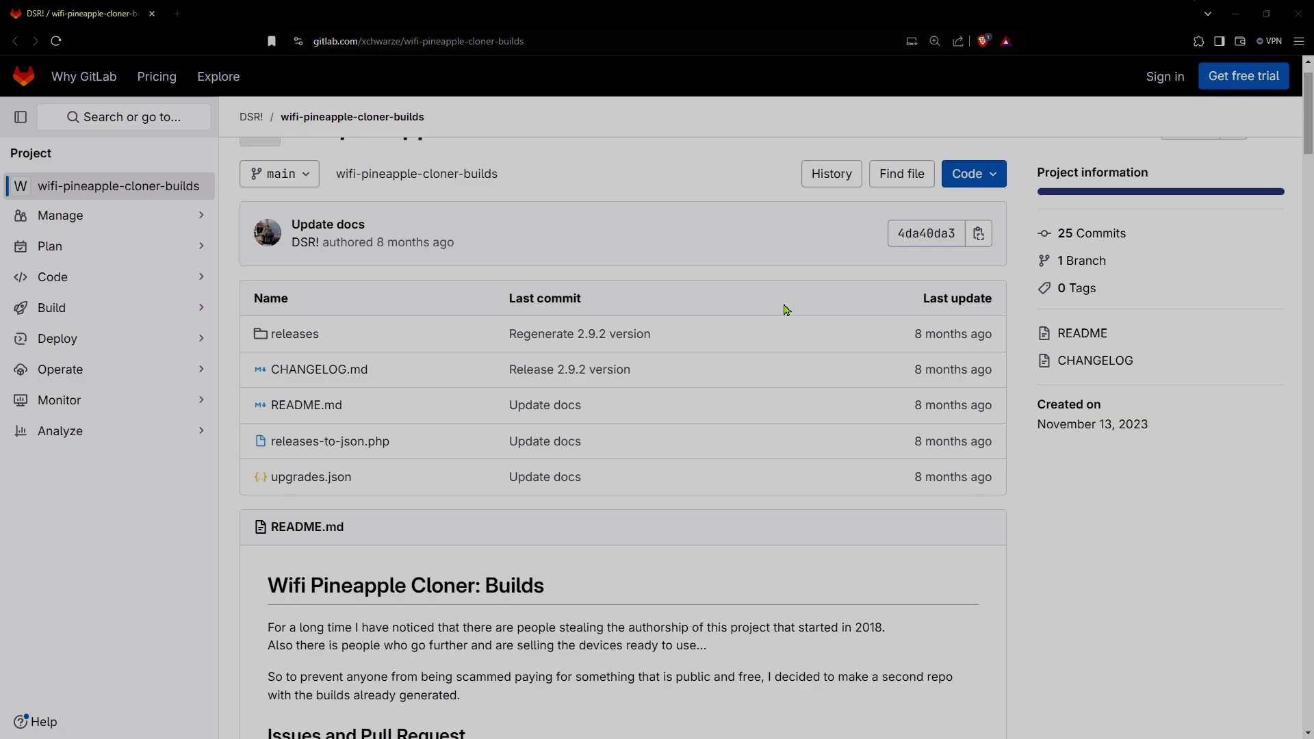
# - Scroll the wifi-pineapple-cloner-builds project page down to its README
pyautogui.scroll(-5, 734, 286)
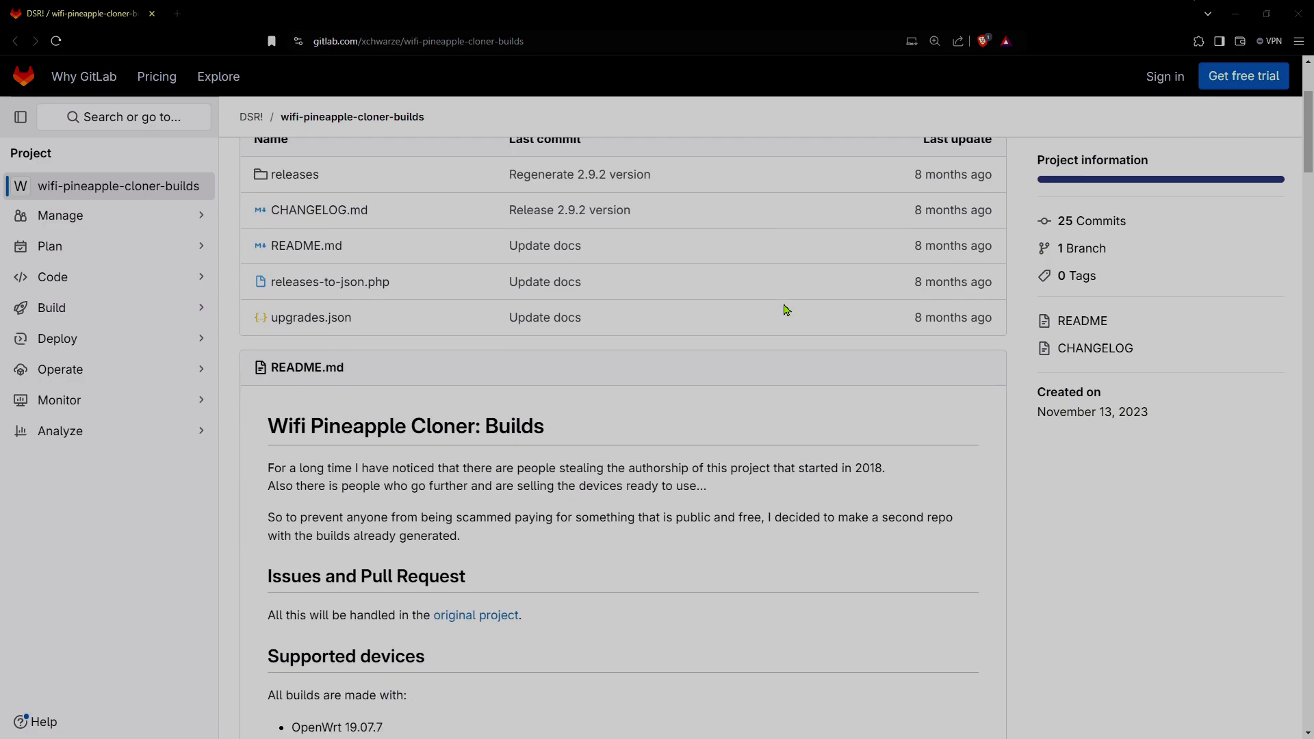